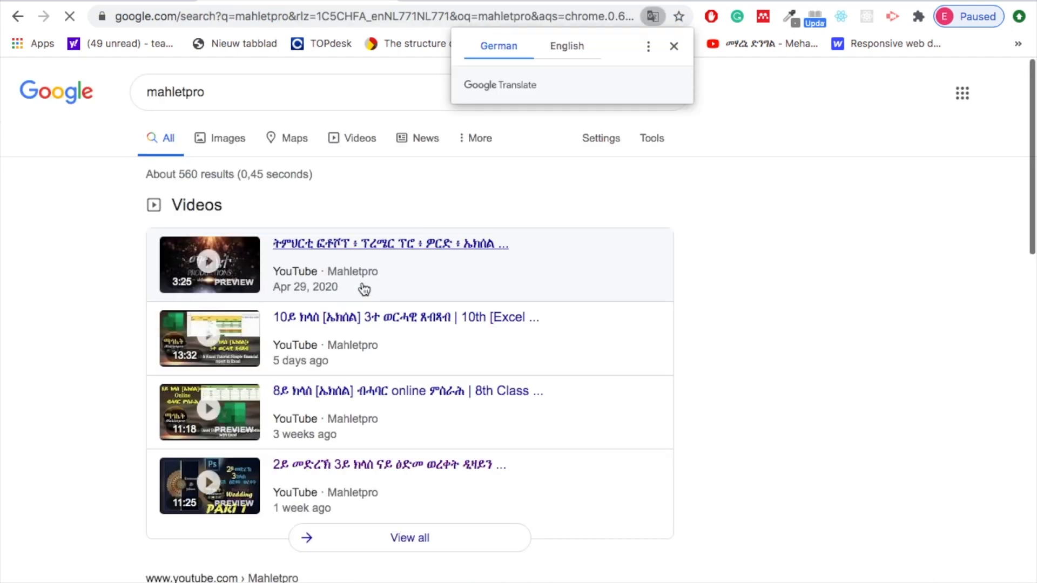
# Open the Mahletpro YouTube channel from the Google search results and view its playlists
pyautogui.scroll(-5, 364, 290)
pyautogui.click(211, 346)
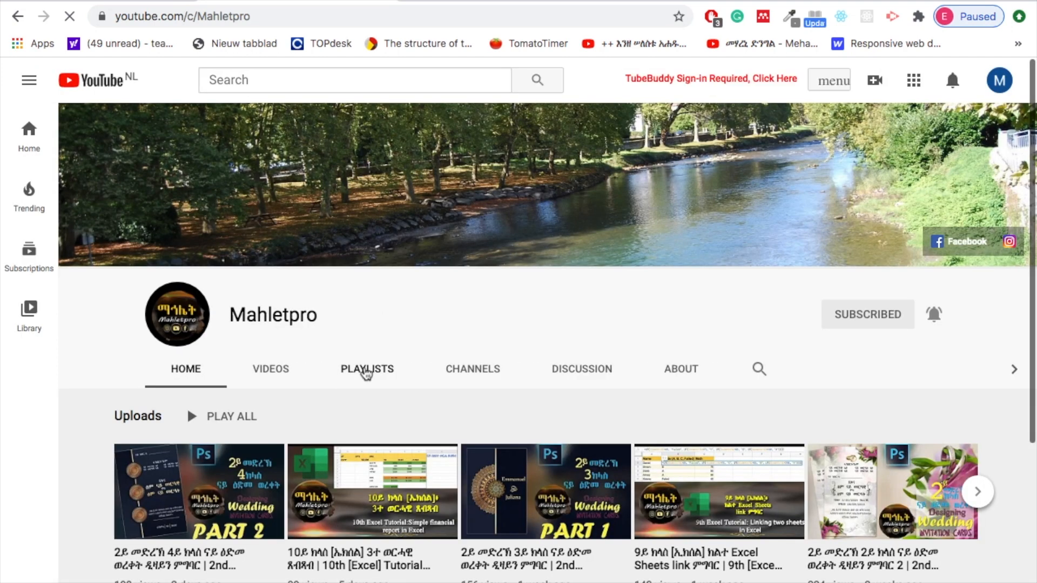
pyautogui.click(362, 370)
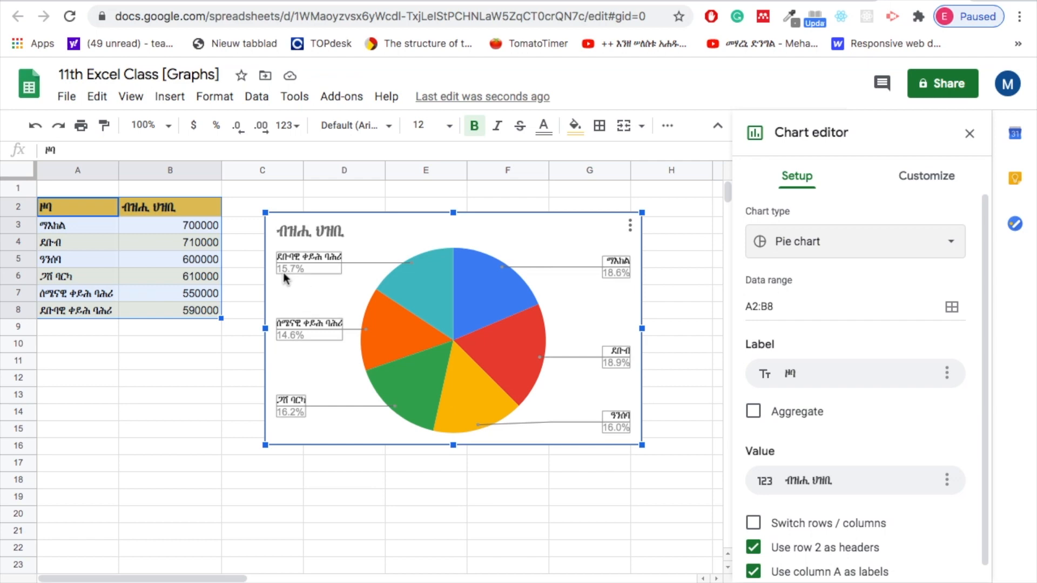
pyautogui.moveTo(285, 278); pyautogui.dragTo(319, 277)
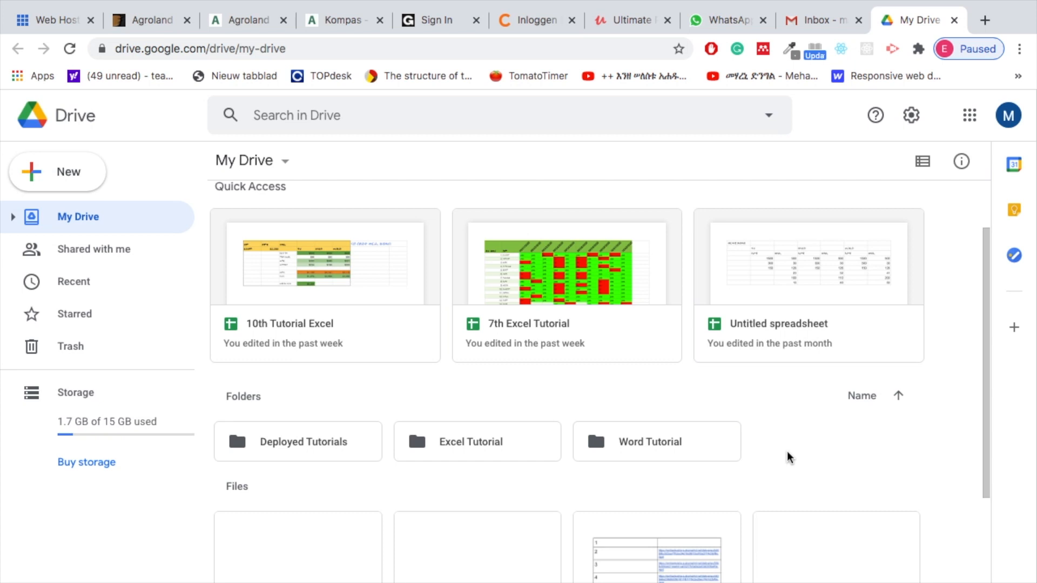
# Create a new blank Google Sheets spreadsheet in My Drive
pyautogui.click(43, 178)
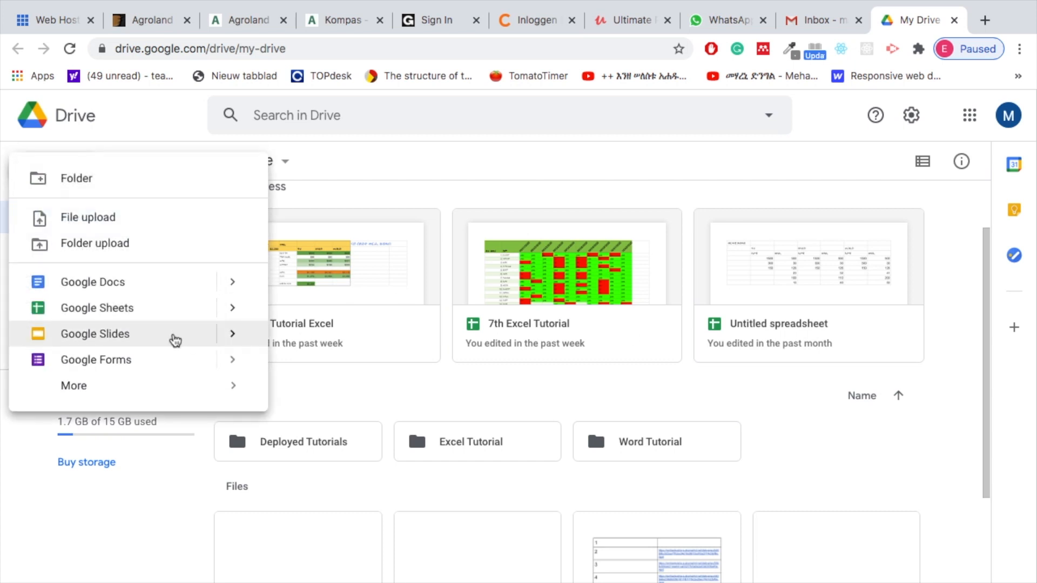
pyautogui.moveTo(232, 311)
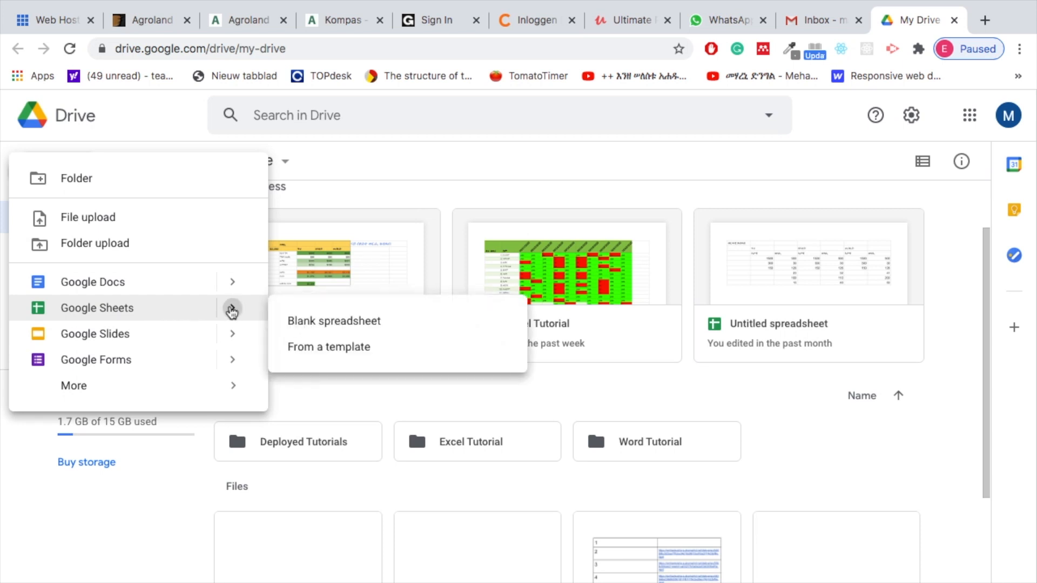
pyautogui.click(327, 322)
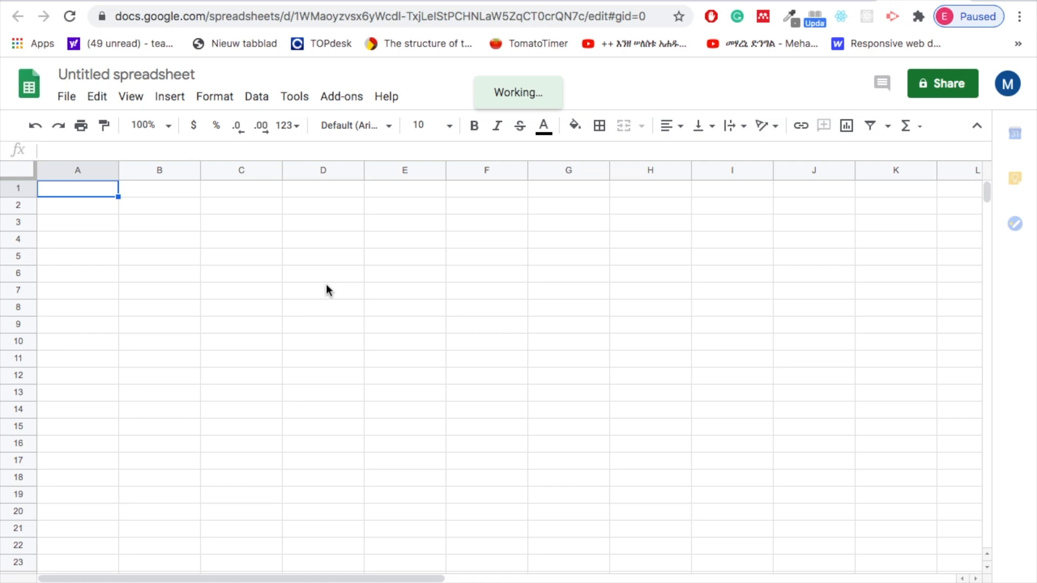
# Rename the untitled spreadsheet as "11th Excel Class [Graphs]"
pyautogui.click(97, 81)
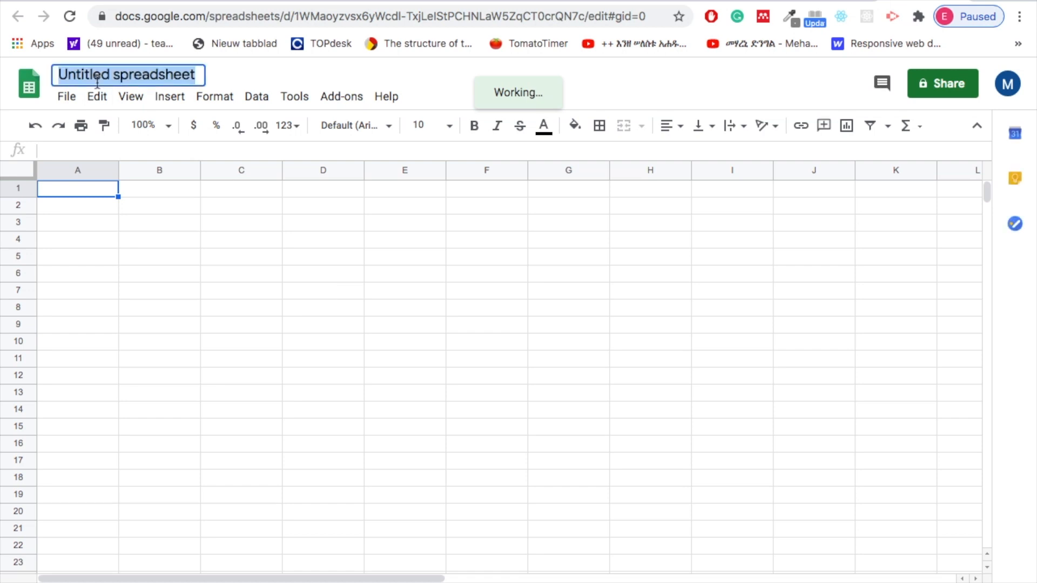
pyautogui.write('11th ')
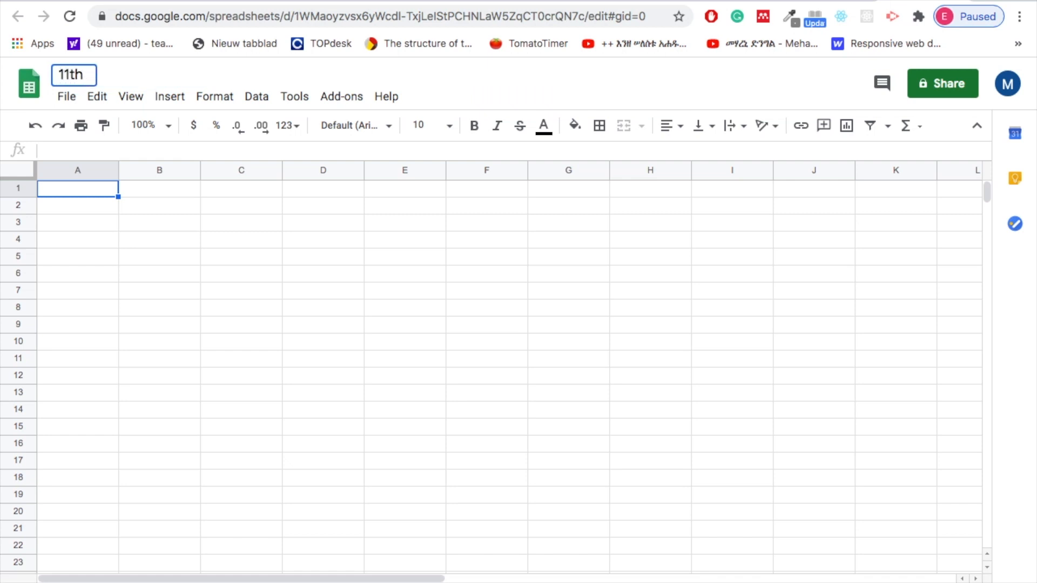
pyautogui.write('Excel Class []')
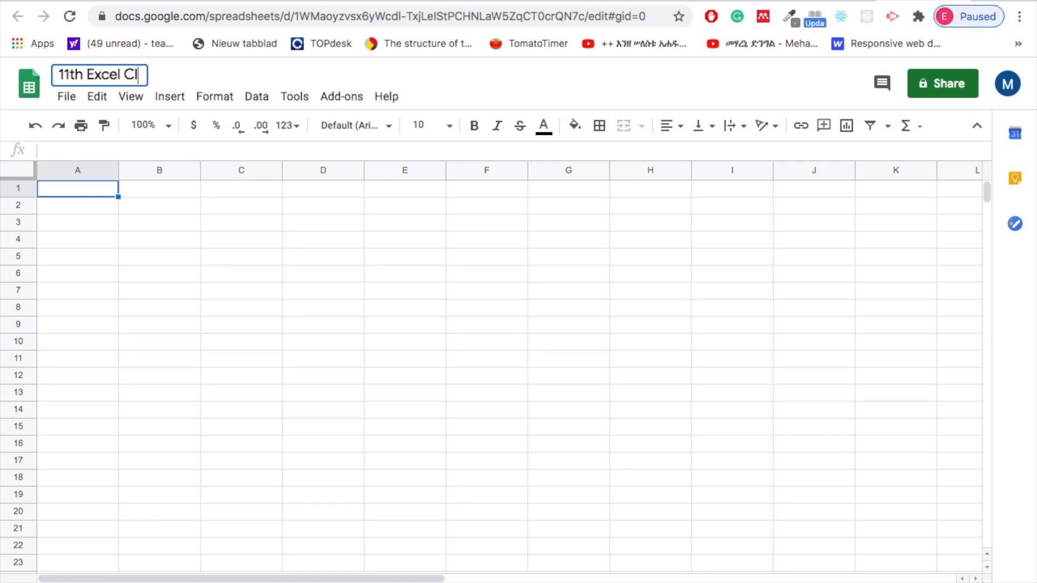
pyautogui.press('Left')
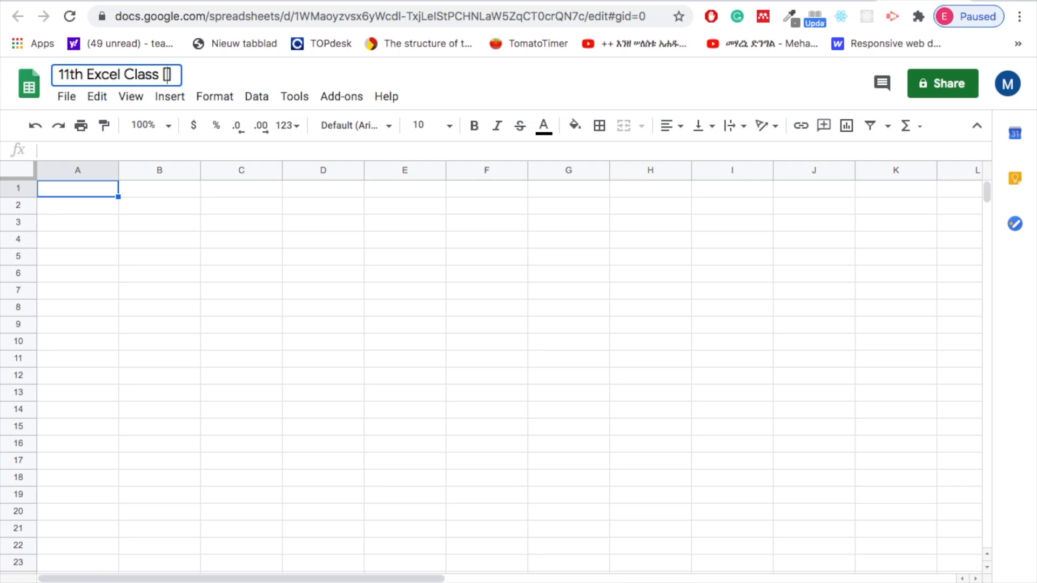
pyautogui.write('Graphs')
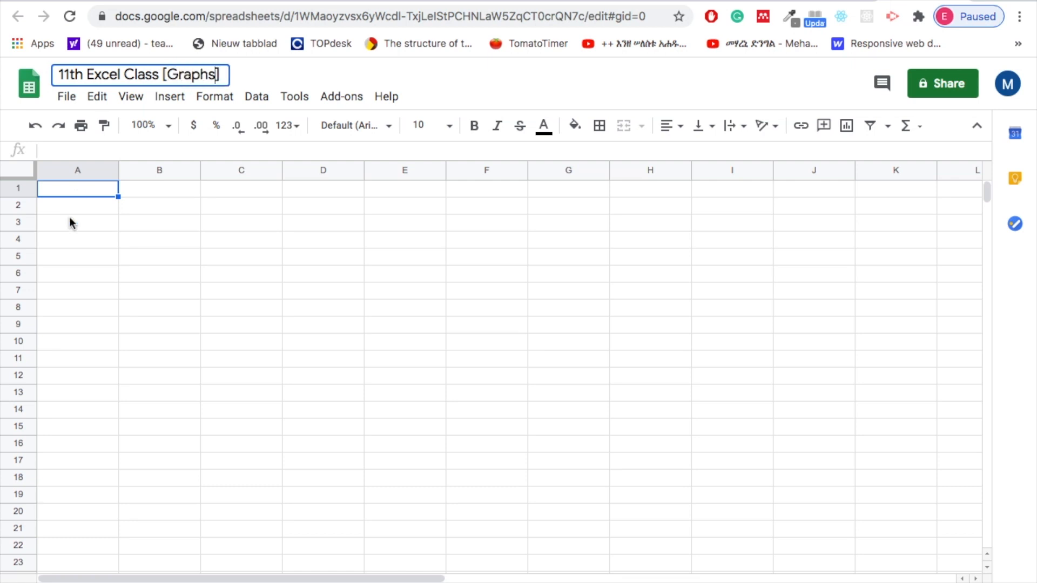
pyautogui.click(125, 221)
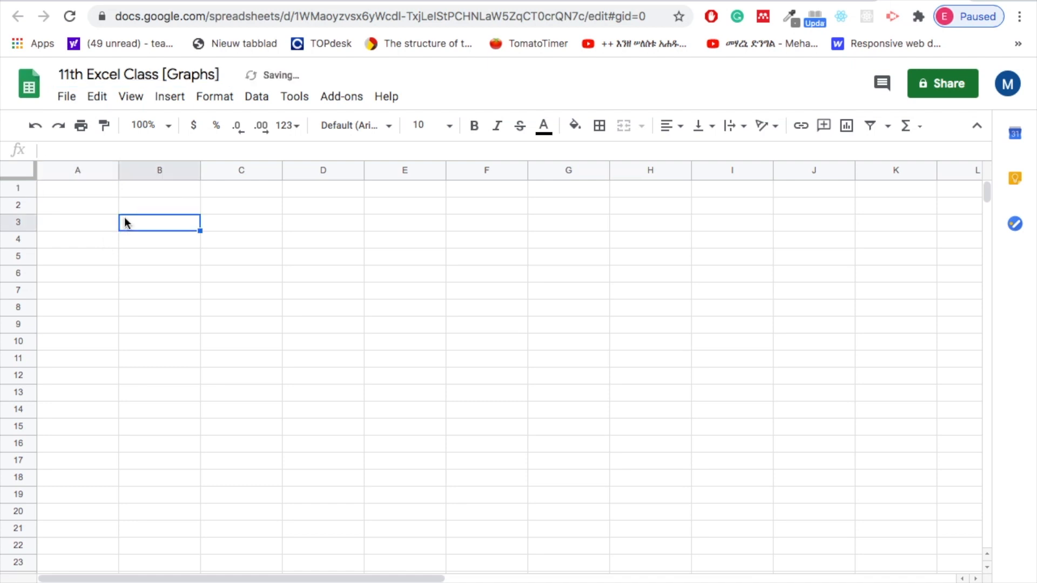
pyautogui.click(82, 211)
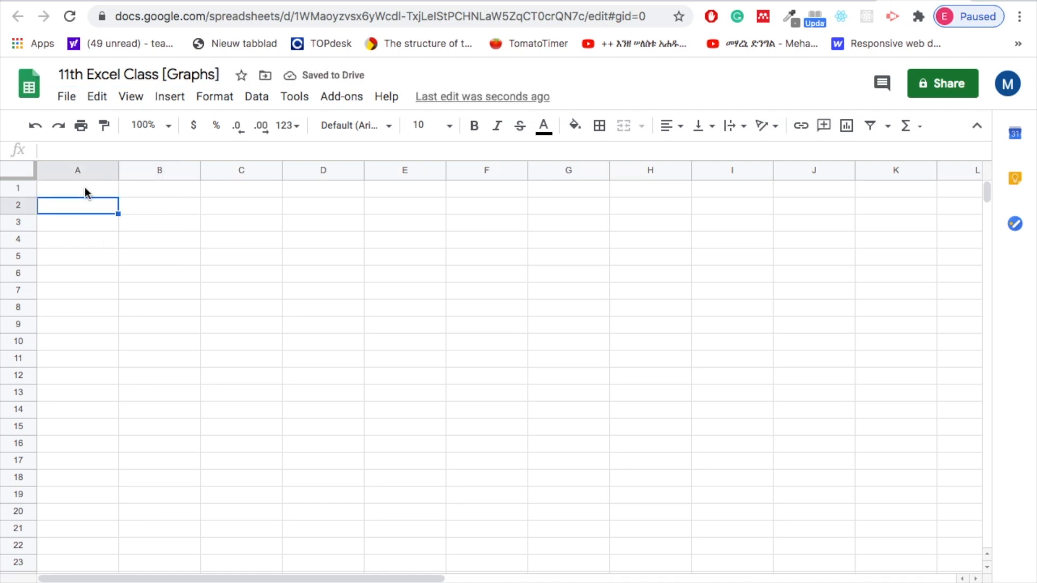
pyautogui.click(85, 189)
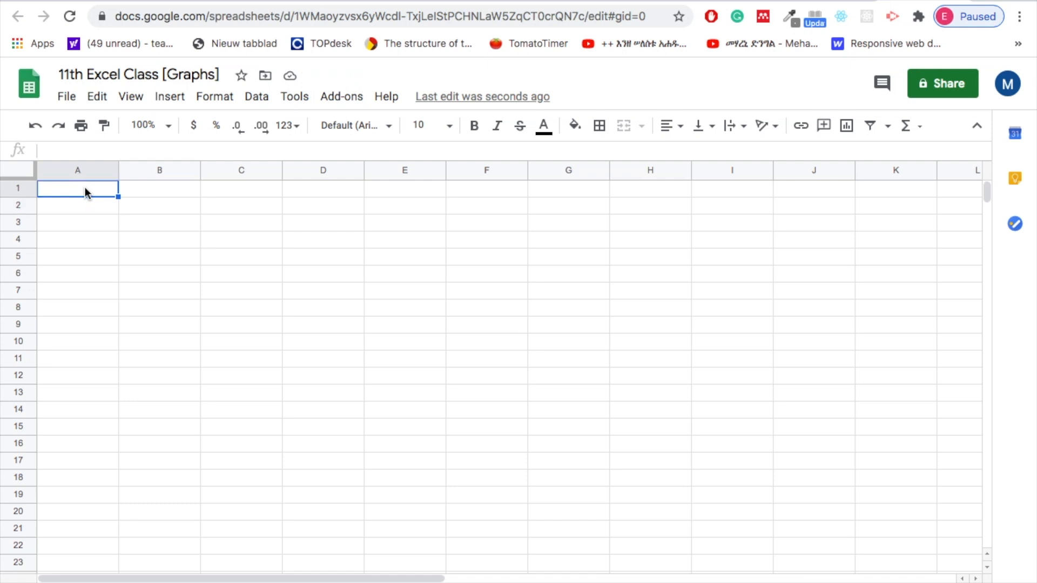
pyautogui.click(100, 209)
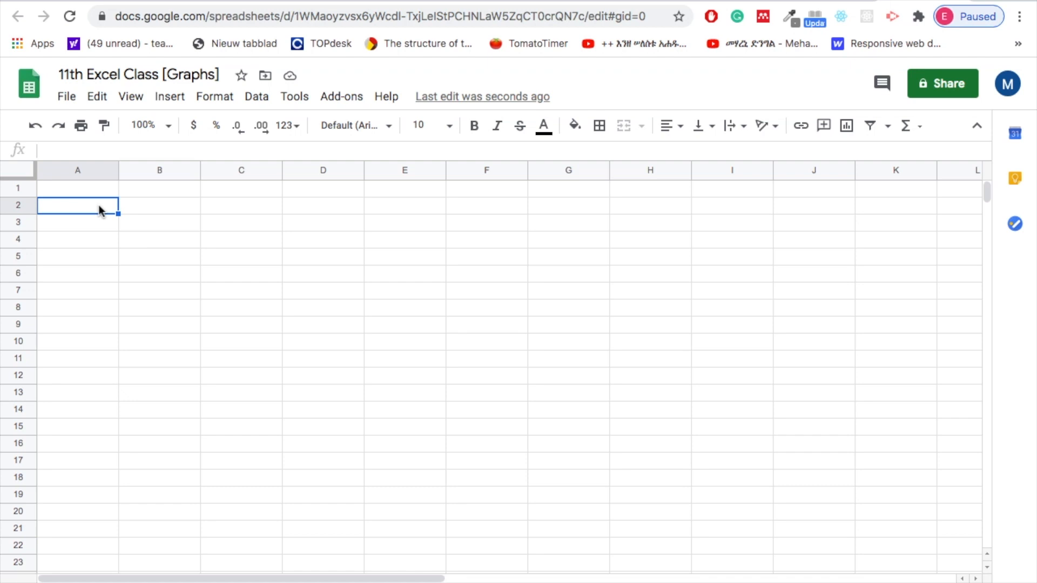
pyautogui.write('zeba')
pyautogui.press('BackSpace')
pyautogui.press('BackSpace')
pyautogui.press('BackSpace')
pyautogui.press('BackSpace')
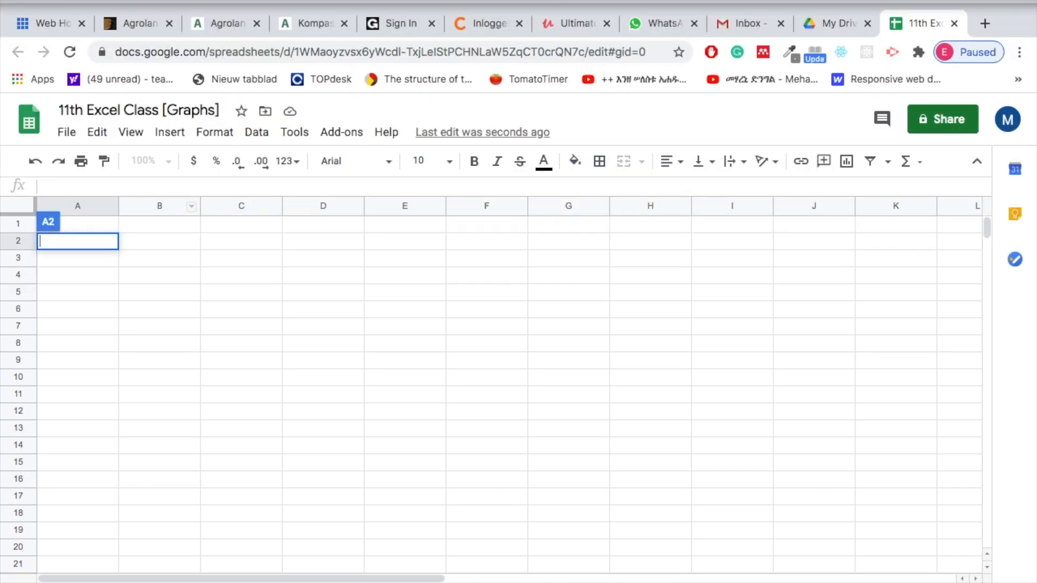
# Switch the keyboard input source to Geez and enter the header "ዞባ" in cell A2
pyautogui.click(707, 1)
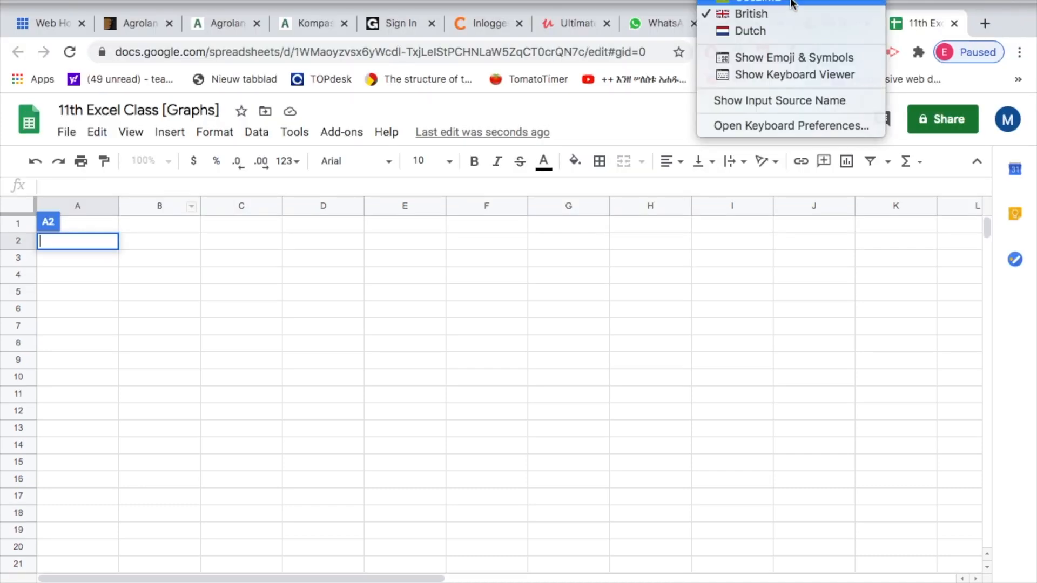
pyautogui.click(792, 2)
pyautogui.write('ገርባ')
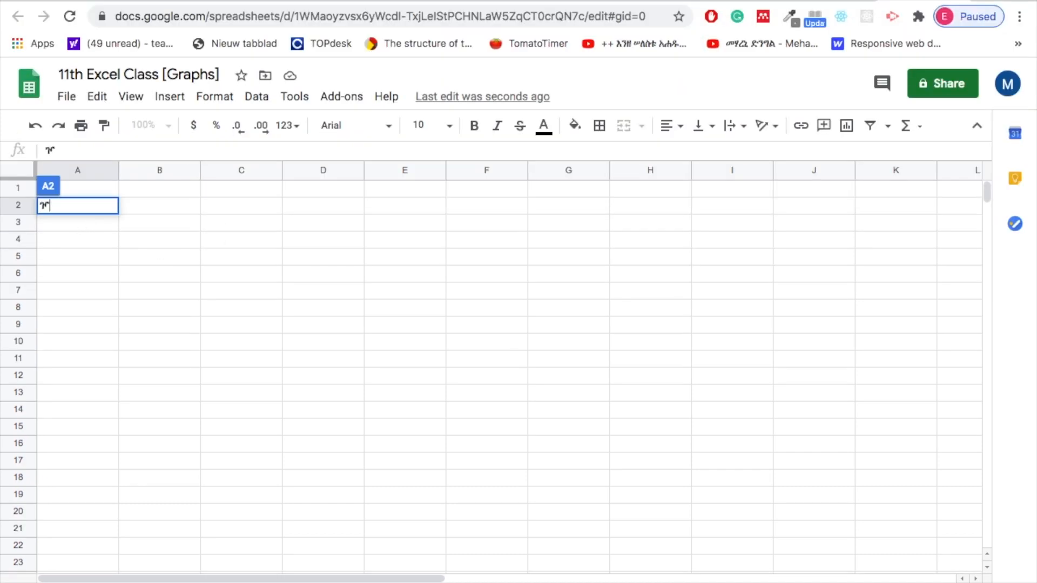
pyautogui.press('BackSpace')
pyautogui.press('BackSpace')
pyautogui.press('BackSpace')
pyautogui.write('ገባ')
# Enter the column header "ብዝሒ ህዝቢ" in cell B2
pyautogui.click(154, 209)
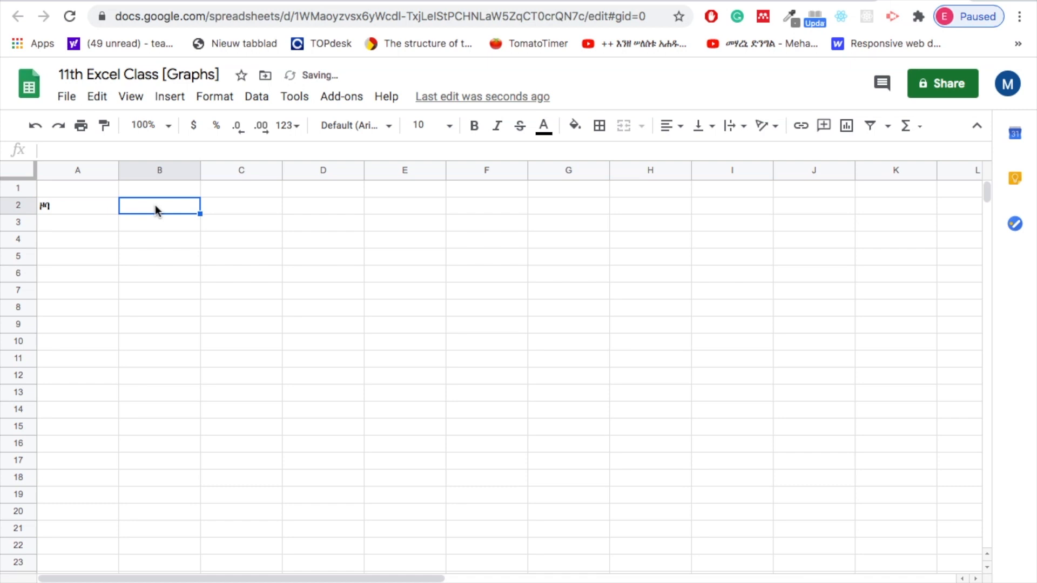
pyautogui.write('ብዝሒ')
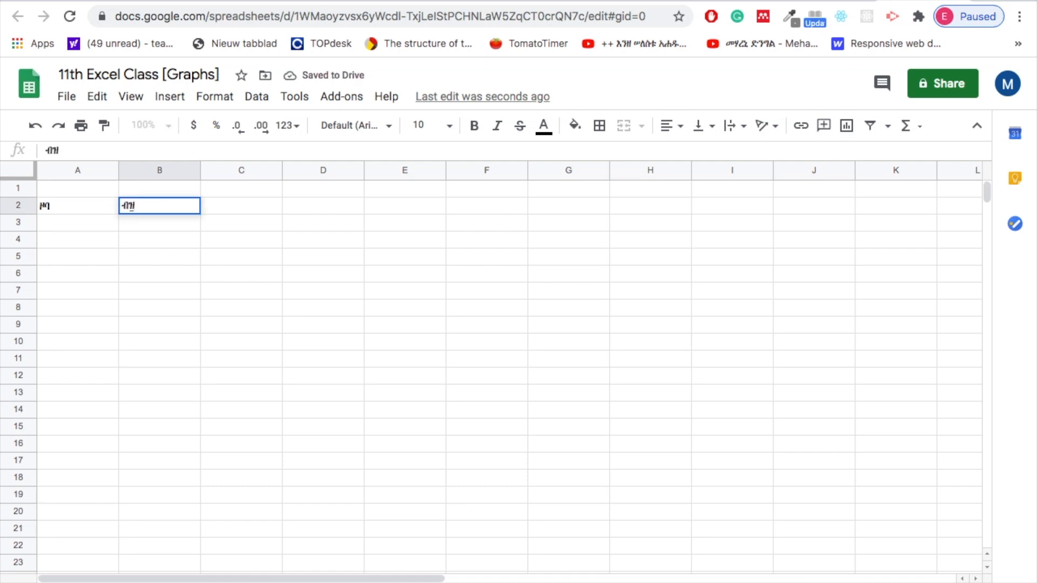
pyautogui.write(' ህዝቢ')
pyautogui.press('BackSpace')
pyautogui.press('BackSpace')
pyautogui.press('BackSpace')
pyautogui.press('BackSpace')
pyautogui.write('ህዝቢ')
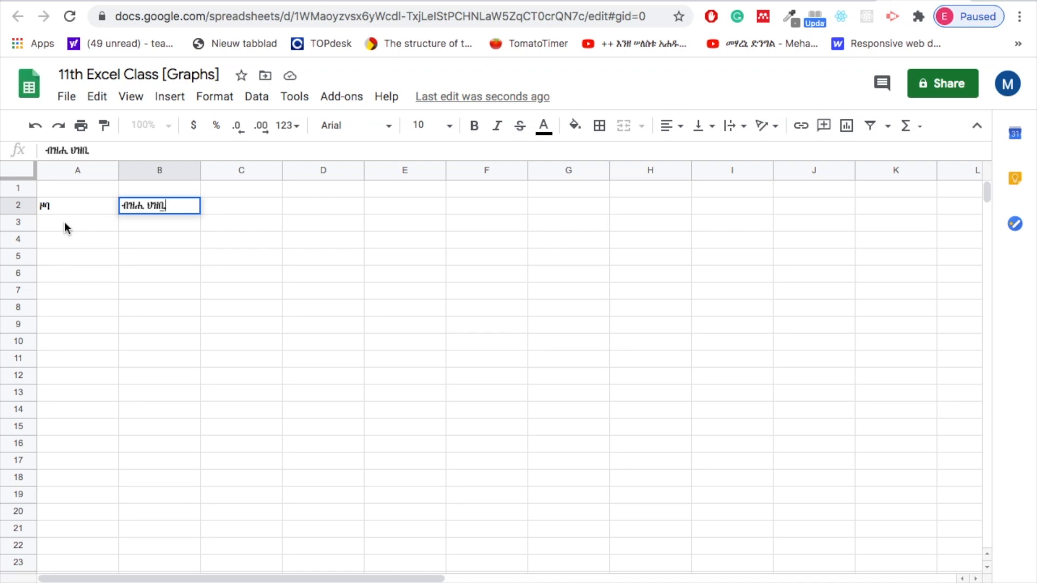
# List the zones "ማእከል", "ደቡብ" and "ዓንሰባ" in cells A3 to A5
pyautogui.click(64, 226)
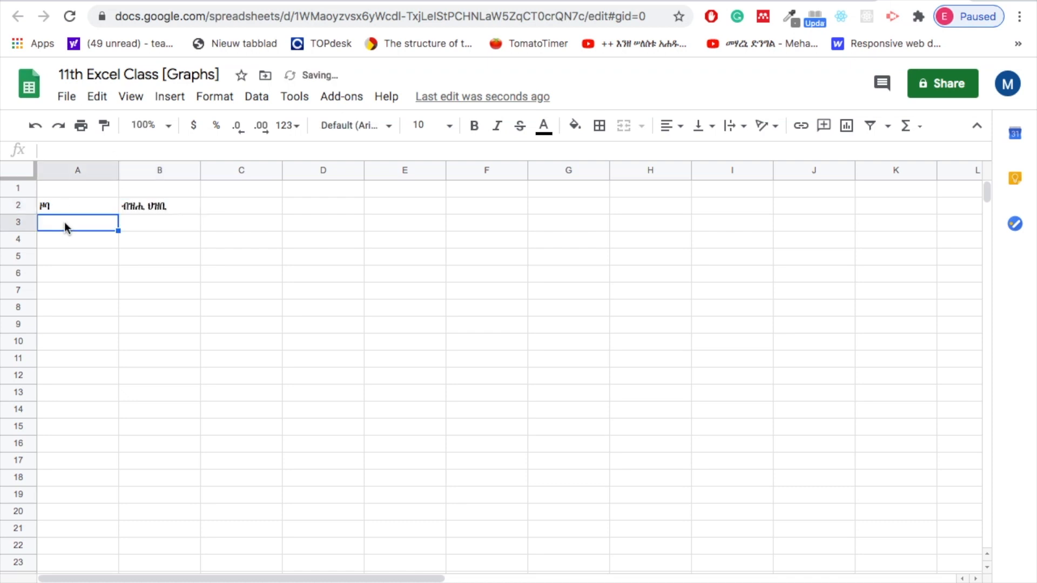
pyautogui.write('ማእከል')
pyautogui.press('Return')
pyautogui.write('ደቡብ')
pyautogui.press('Return')
pyautogui.write('ዓንሰባ')
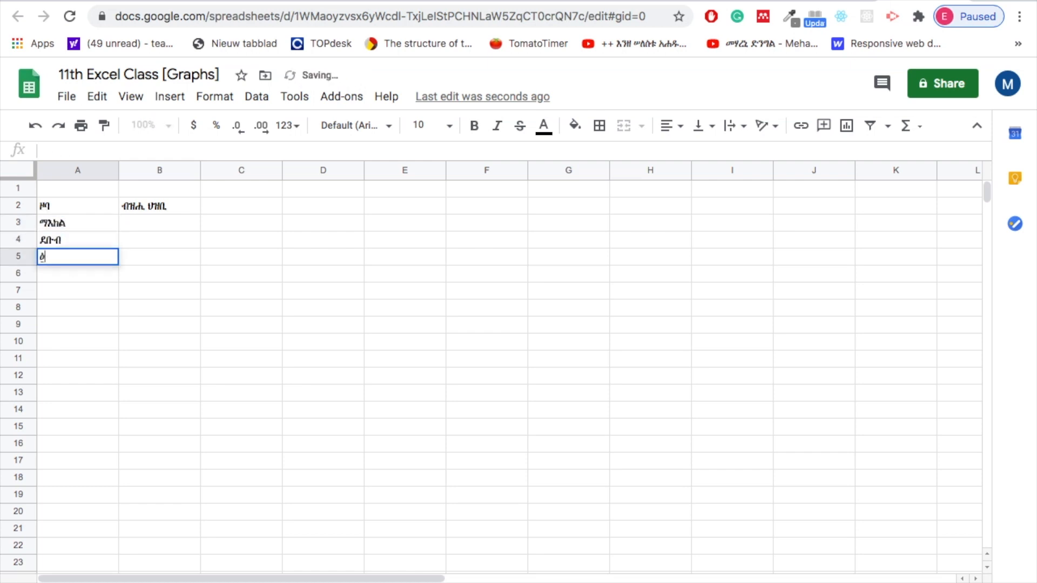
pyautogui.press('Return')
# List the zones "ጋሽ ባርካ", "ሰሜናዊ ቀይሕ ባሕሪ" and "ደቡባዊ ቀይሕ ባሕሪ" in cells A6 to A8
pyautogui.write('ጋ')
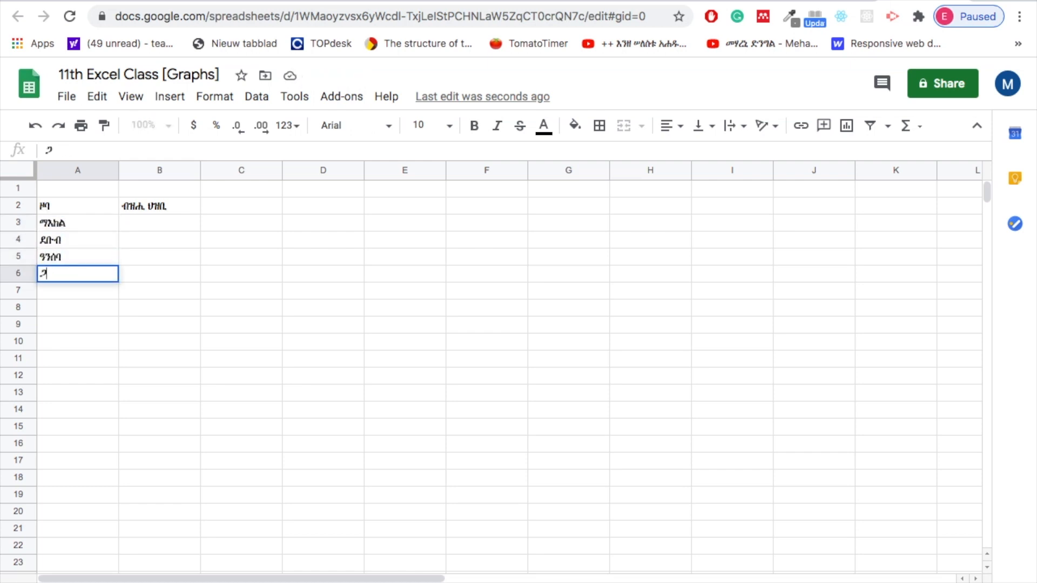
pyautogui.write('ስሽ ባርካ')
pyautogui.press('Return')
pyautogui.write('ሰሜናዊ ቀይሕ ባሕሪ')
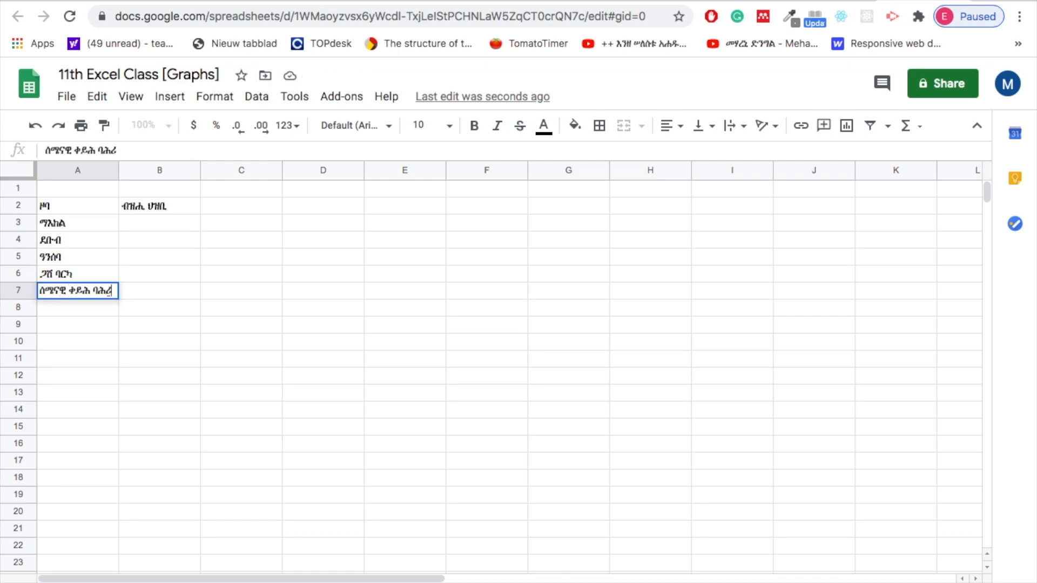
pyautogui.click(58, 308)
pyautogui.write('ደቡባዊ ቀይሕ ባሕሪ')
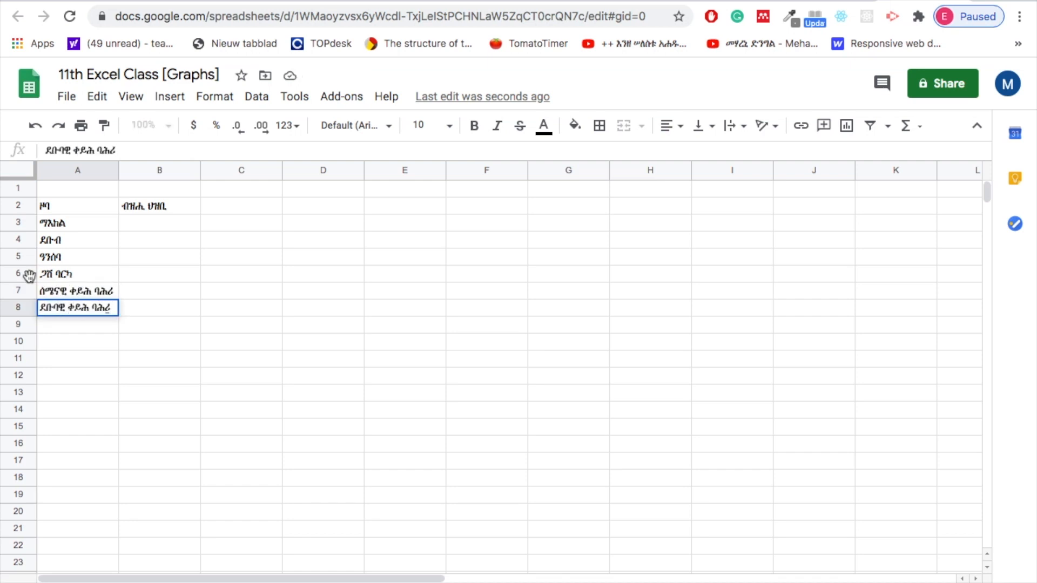
pyautogui.click(87, 327)
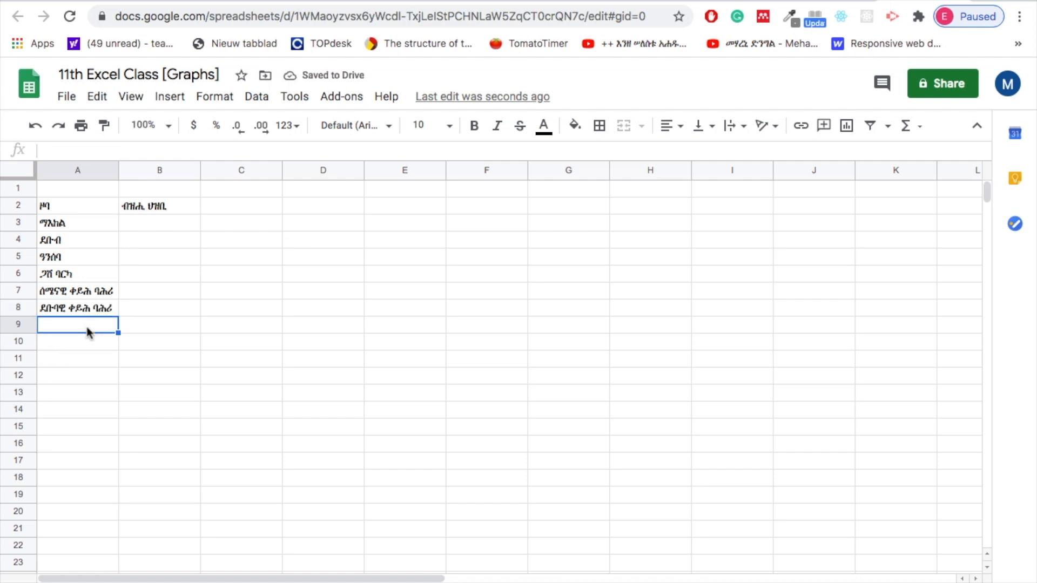
# Widen column B slightly and enter the populations 700000 in B3 and 710000 in B4
pyautogui.moveTo(201, 171); pyautogui.dragTo(221, 173)
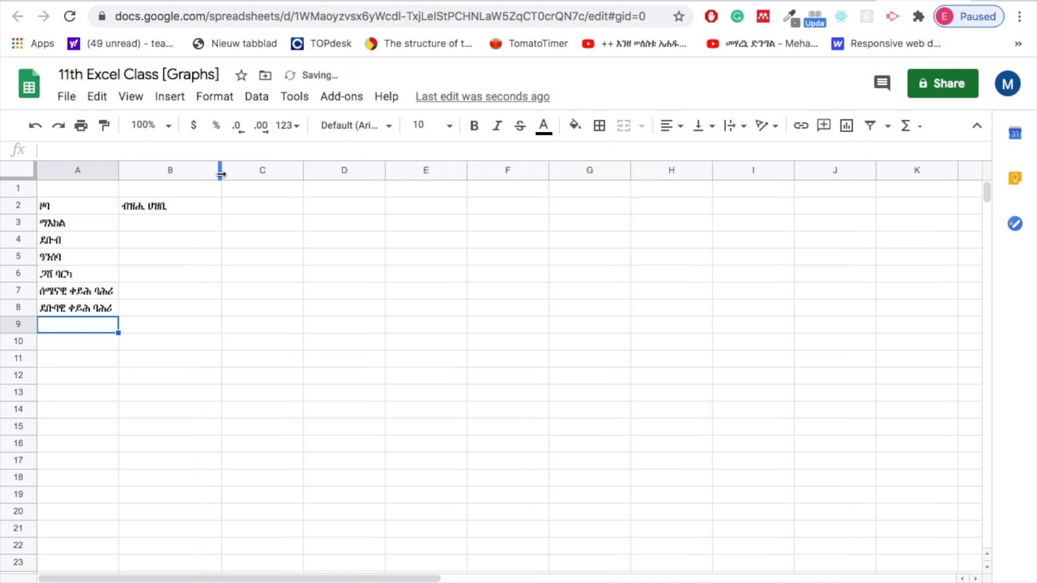
pyautogui.click(162, 226)
pyautogui.write('700000')
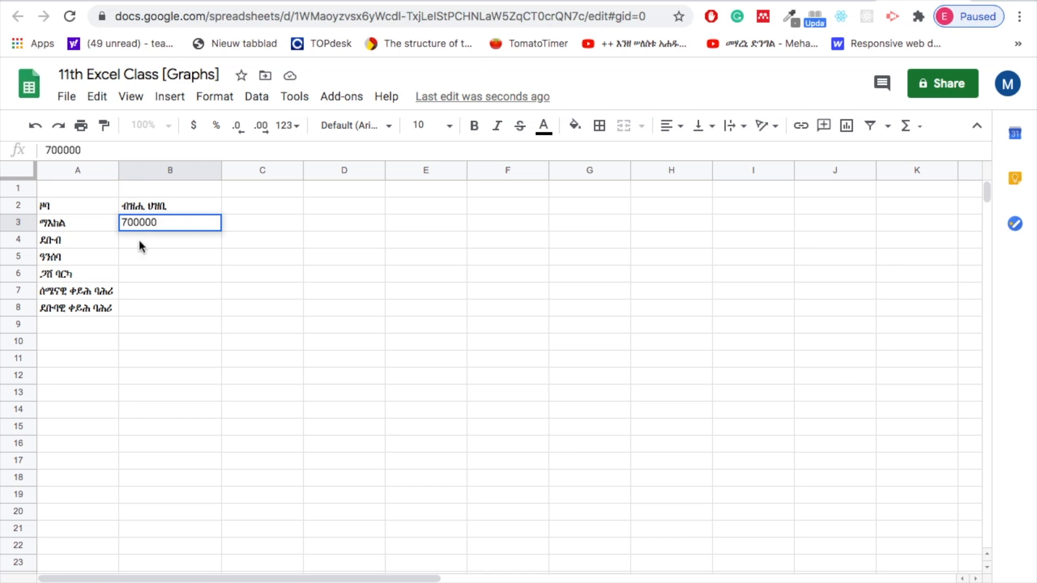
pyautogui.click(139, 241)
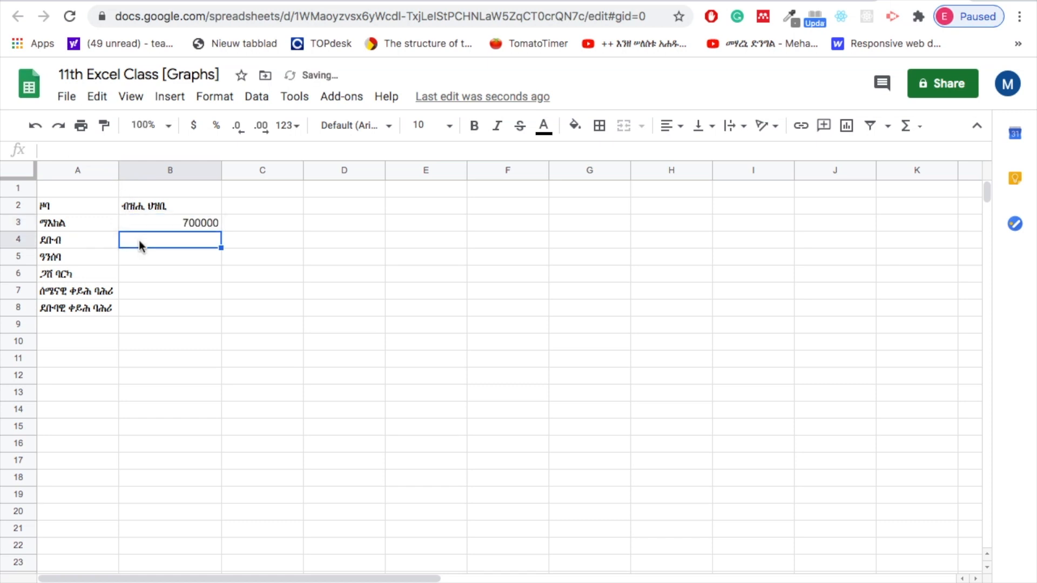
pyautogui.write('71000')
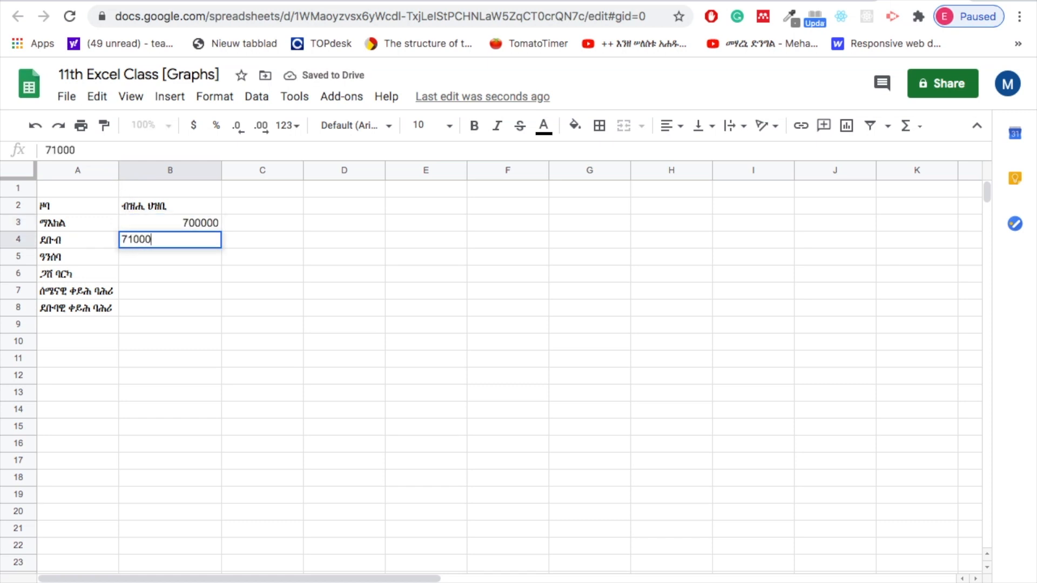
pyautogui.write('0')
pyautogui.click(167, 255)
pyautogui.write('45000')
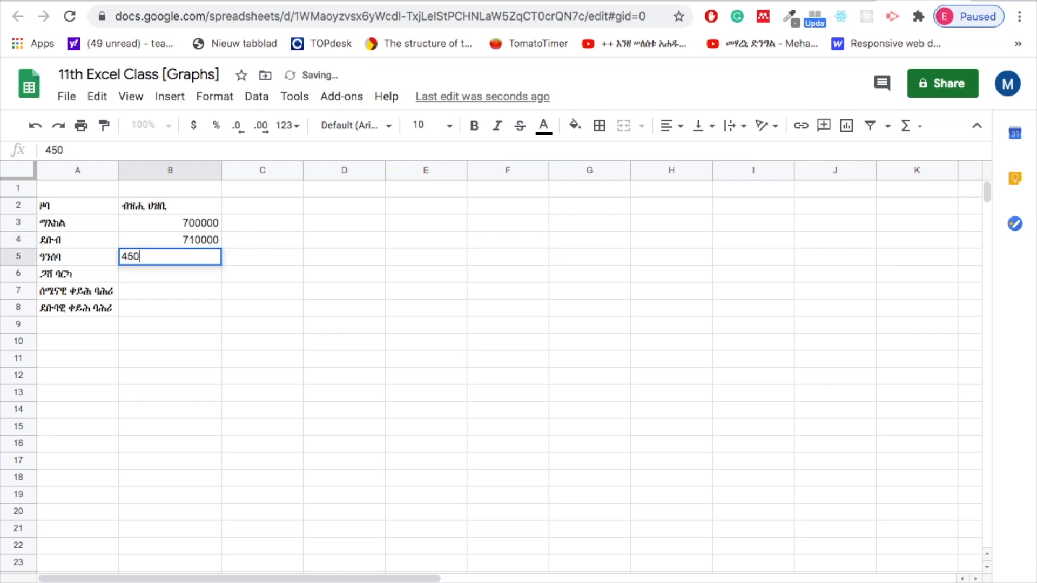
pyautogui.press('BackSpace')
pyautogui.press('BackSpace')
pyautogui.press('BackSpace')
pyautogui.press('BackSpace')
pyautogui.press('BackSpace')
# Enter the populations 600000 in cell B5 and 610000 in cell B6
pyautogui.write('600000')
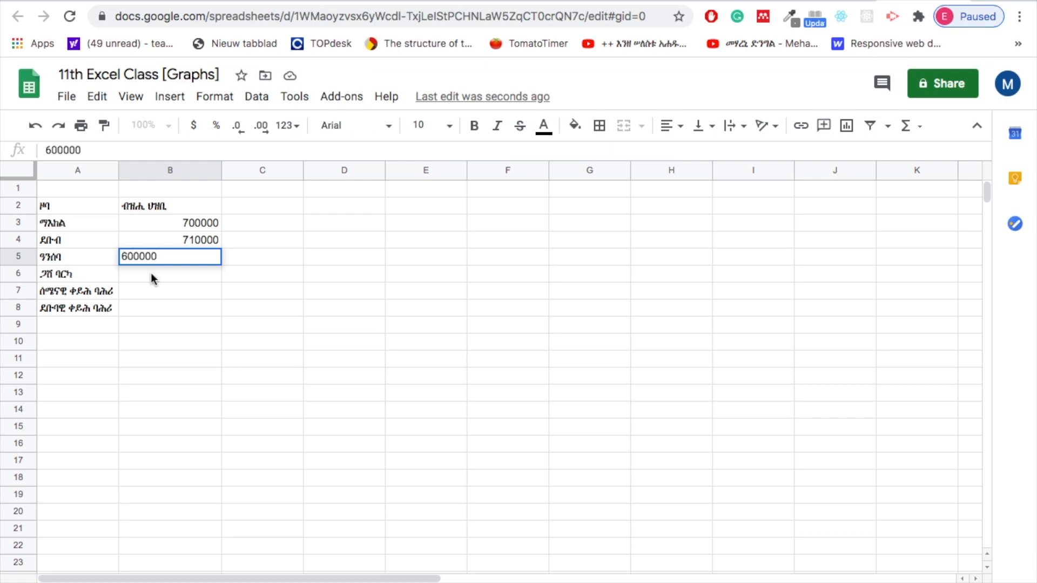
pyautogui.press('Return')
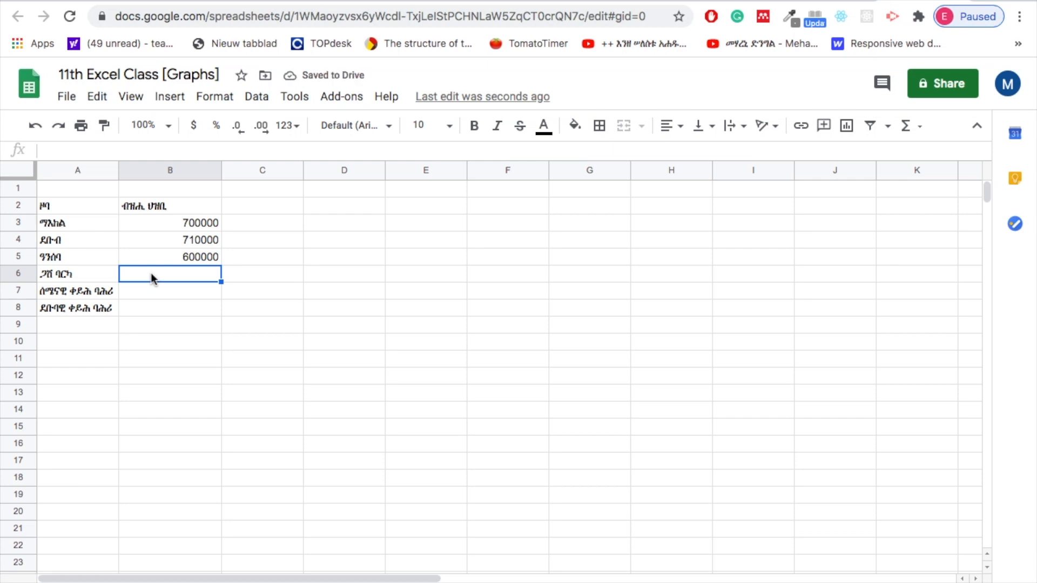
pyautogui.write('610000')
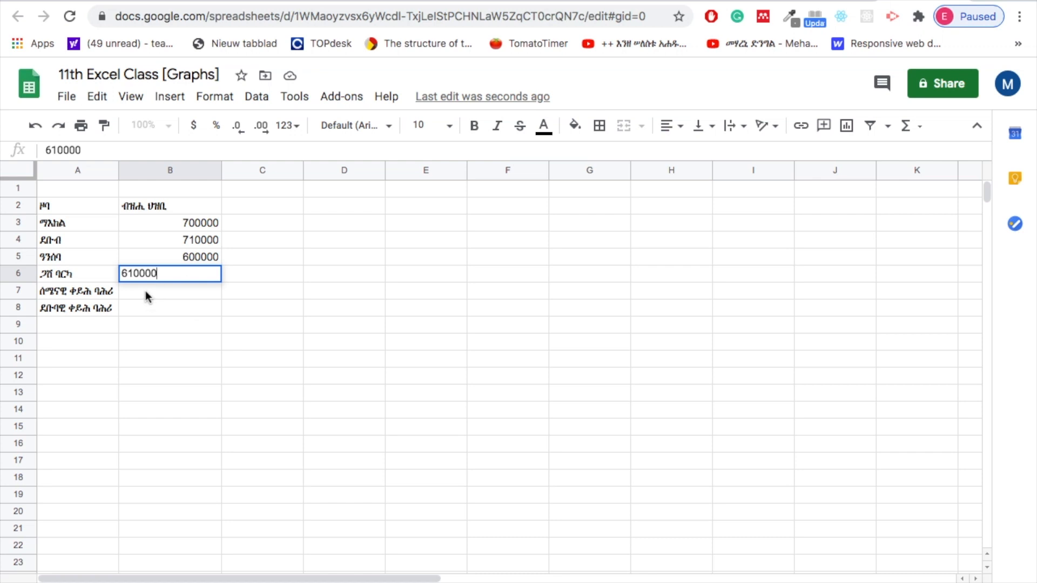
pyautogui.press('Return')
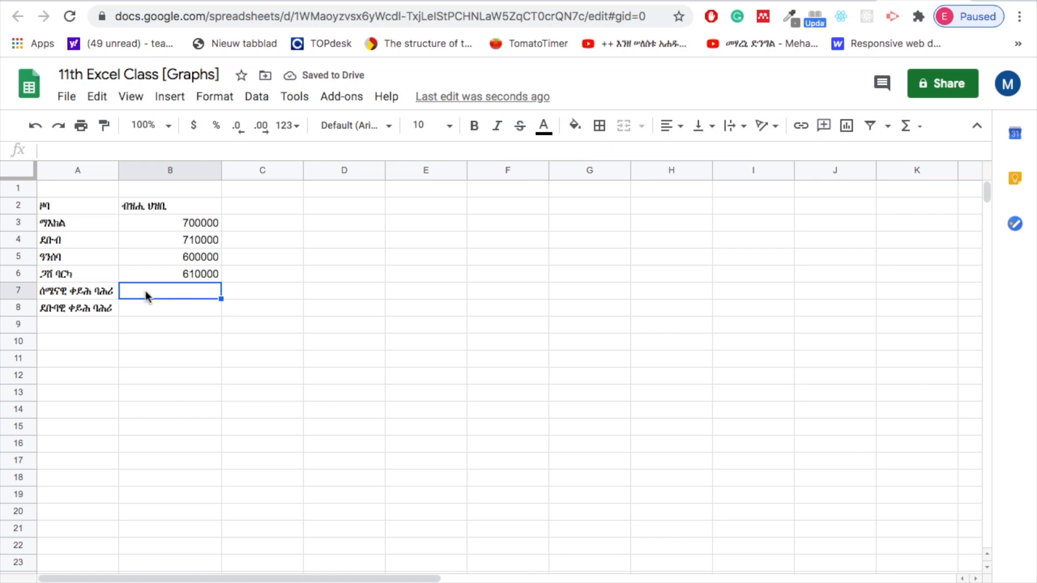
# Enter the populations 550000 in cell B7 and 590000 in cell B8
pyautogui.write('55000')
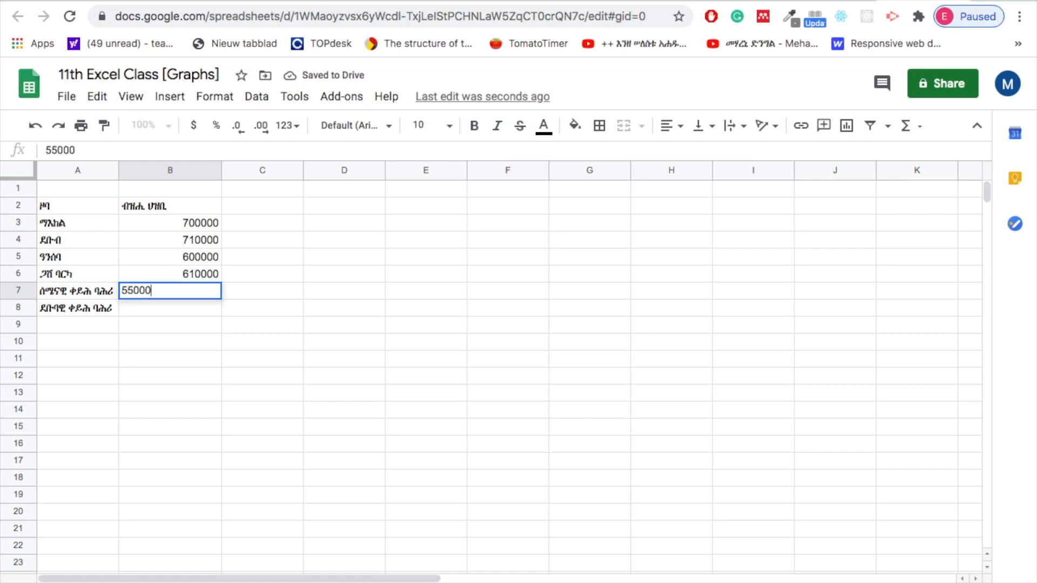
pyautogui.write('0')
pyautogui.click(142, 304)
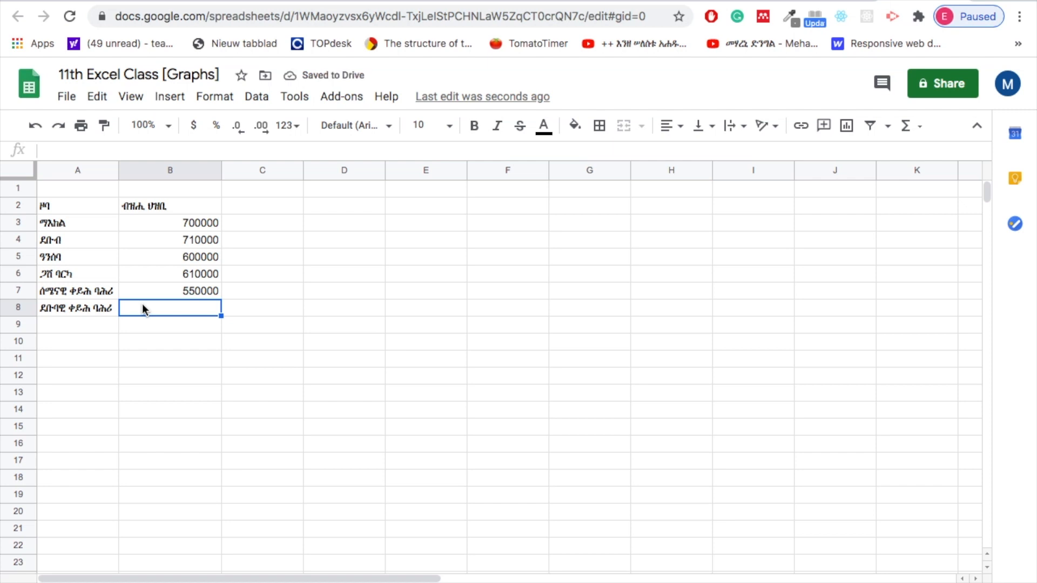
pyautogui.write('590000')
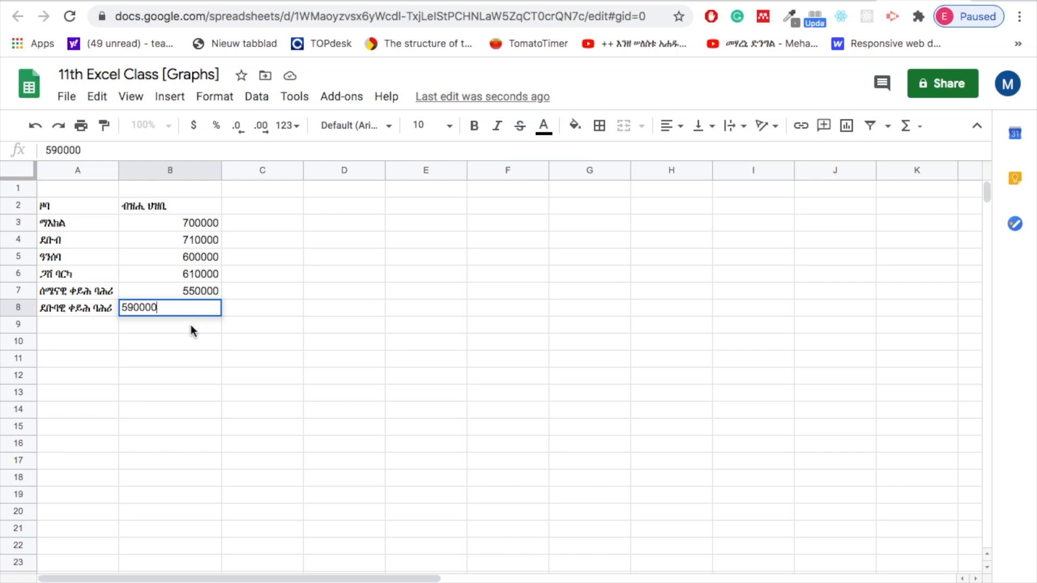
pyautogui.press('Return')
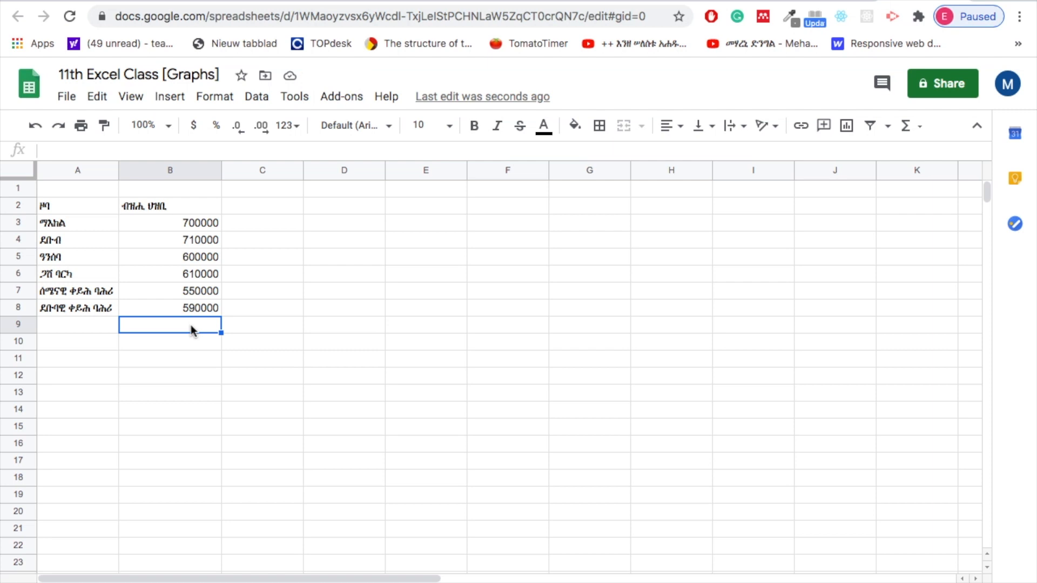
pyautogui.click(46, 203)
pyautogui.moveTo(46, 202); pyautogui.dragTo(134, 212)
pyautogui.moveTo(178, 274); pyautogui.dragTo(180, 203)
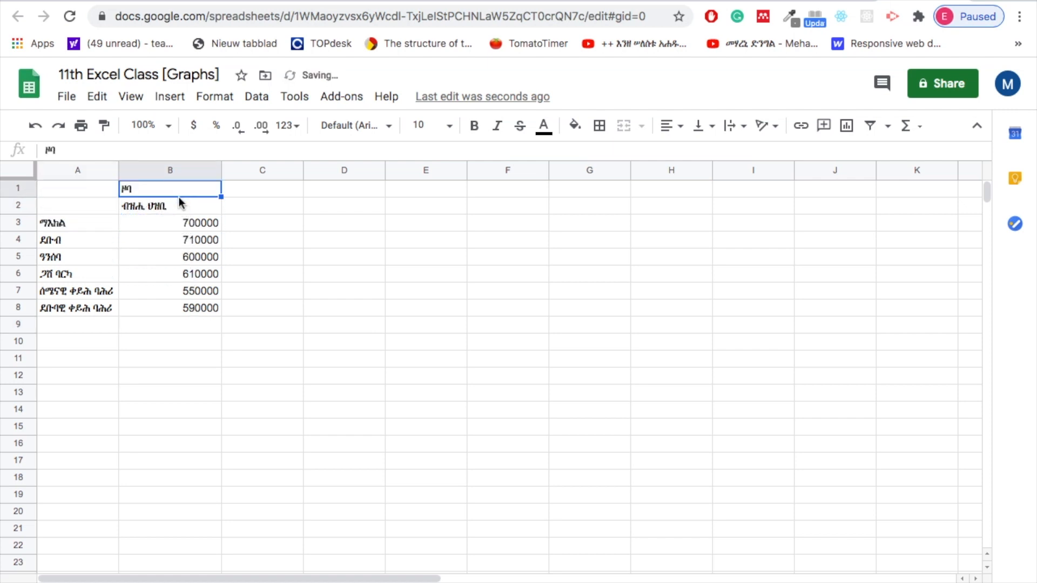
pyautogui.hotkey('ctrl', 'z')
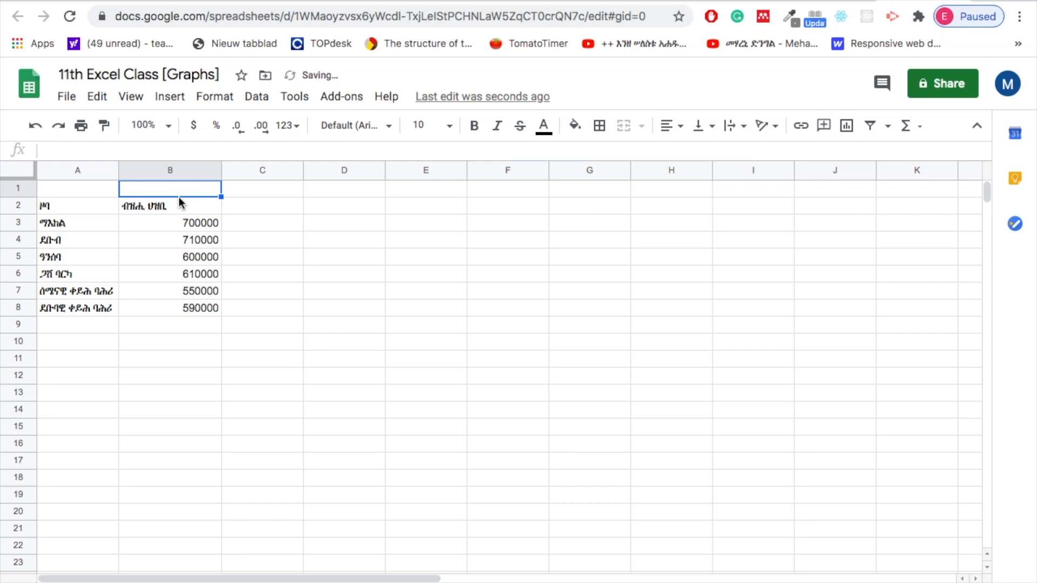
# Apply alternating colors with the yellow default style and a header row to the table range A2:B8
pyautogui.click(65, 207)
pyautogui.hotkey('shift', 'Right')
pyautogui.hotkey('shift', 'Right')
pyautogui.hotkey('shift', 'Left')
pyautogui.hotkey('shift', 'Down')
pyautogui.hotkey('shift', 'Down')
pyautogui.hotkey('shift', 'Down')
pyautogui.hotkey('shift', 'Down')
pyautogui.hotkey('shift', 'Down')
pyautogui.hotkey('shift', 'Down')
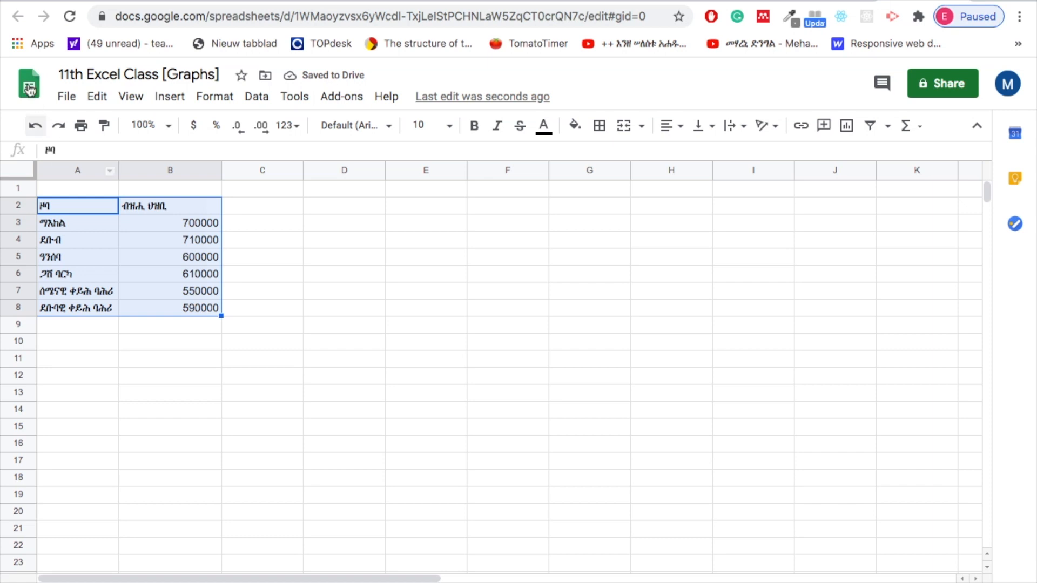
pyautogui.click(215, 97)
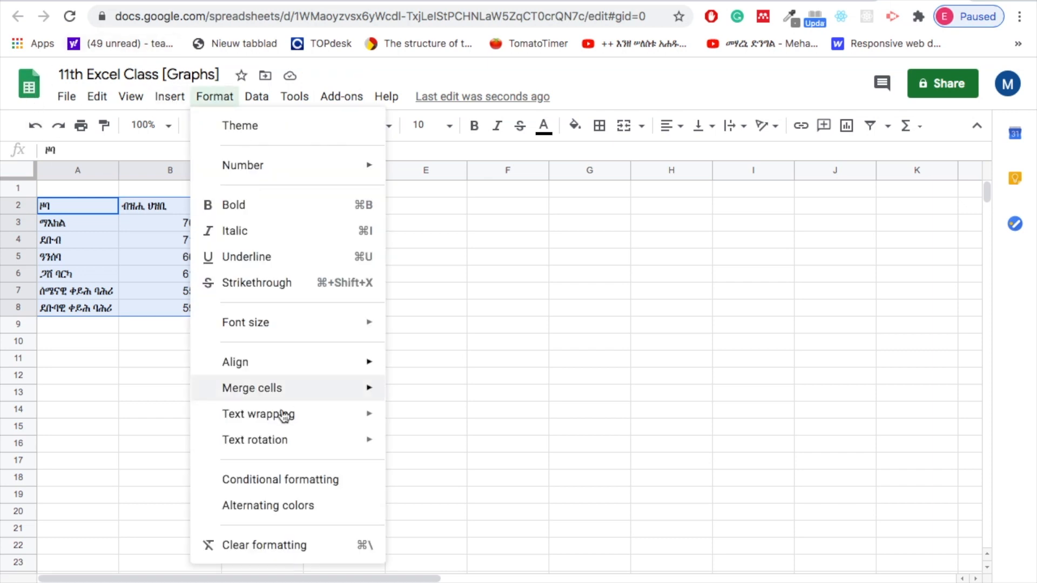
pyautogui.click(242, 504)
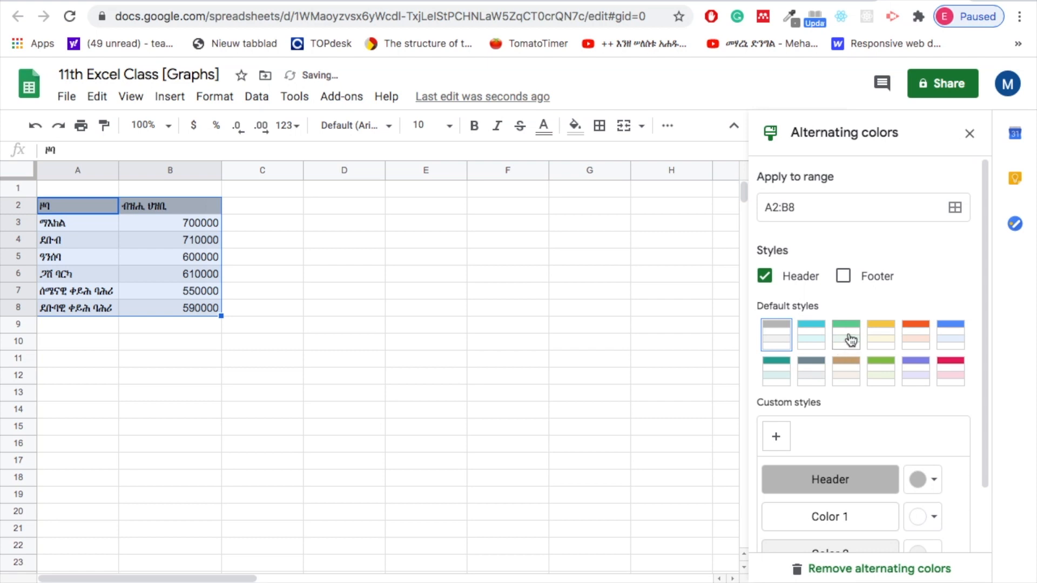
pyautogui.click(879, 337)
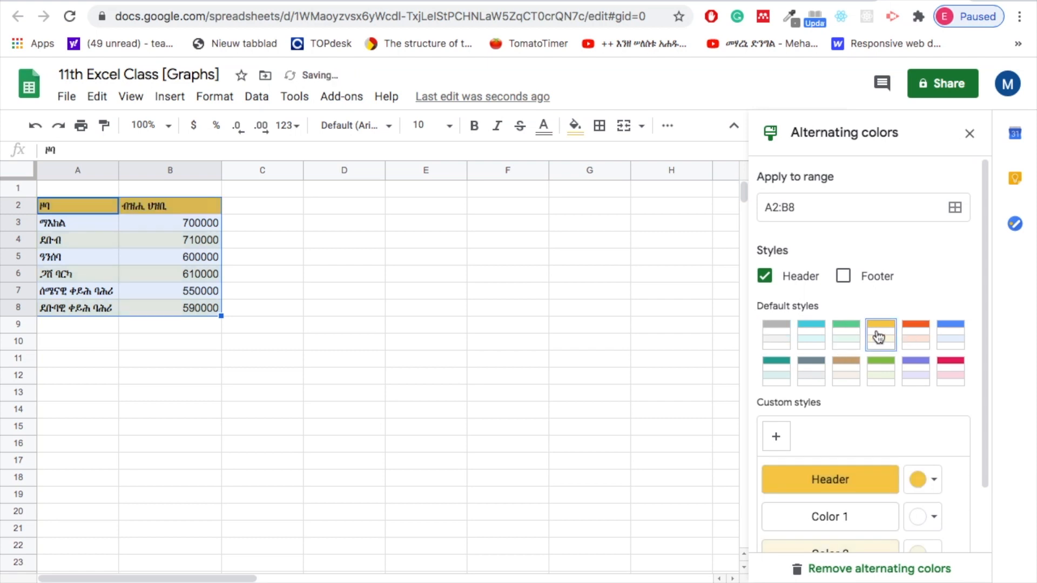
pyautogui.click(245, 273)
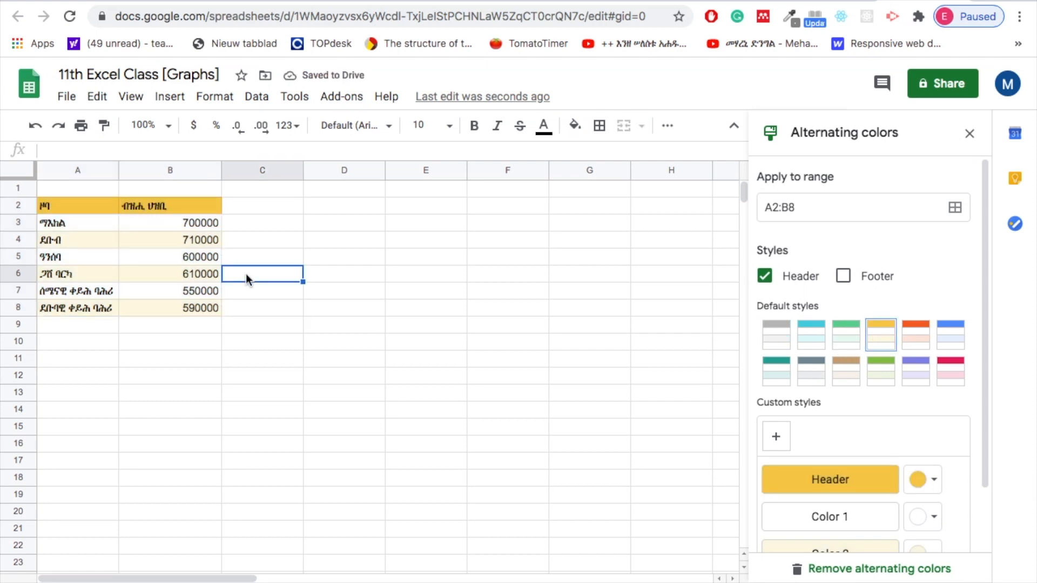
# Make the header cells A2 and B2 bold at font size 12, and close the alternating colors settings
pyautogui.click(49, 205)
pyautogui.hotkey('shift', 'Right')
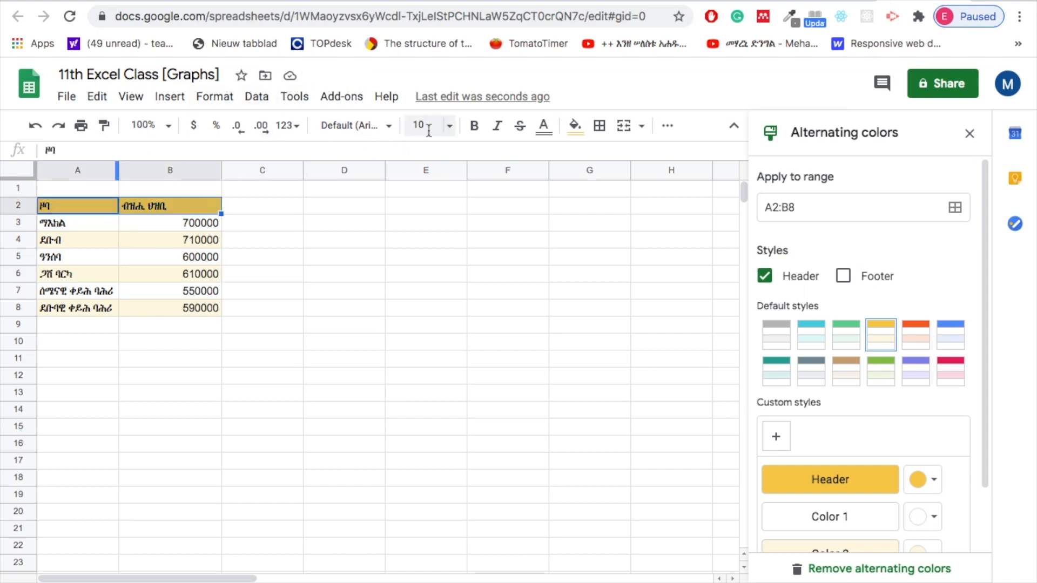
pyautogui.click(475, 128)
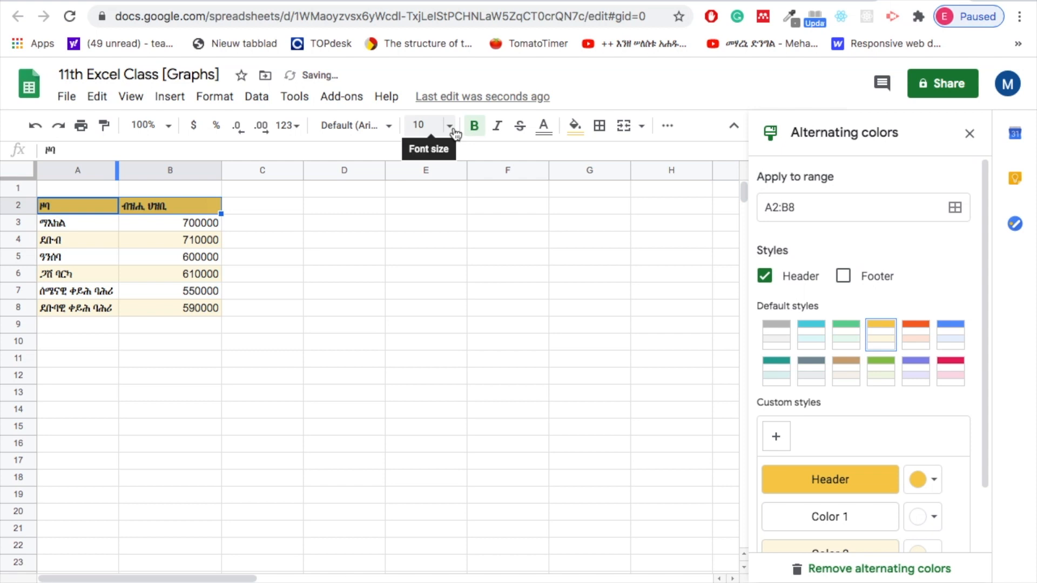
pyautogui.click(450, 127)
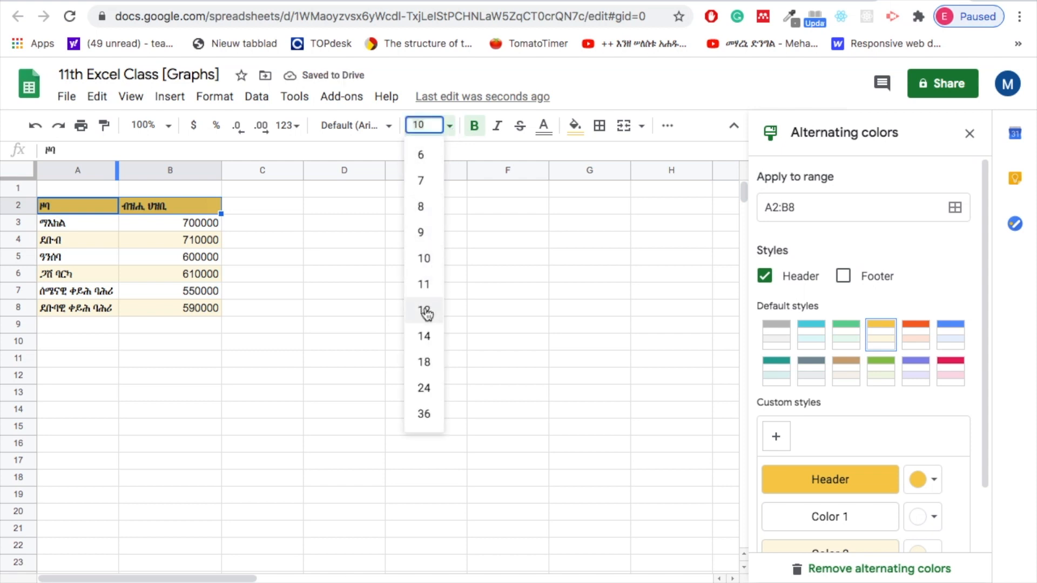
pyautogui.click(429, 309)
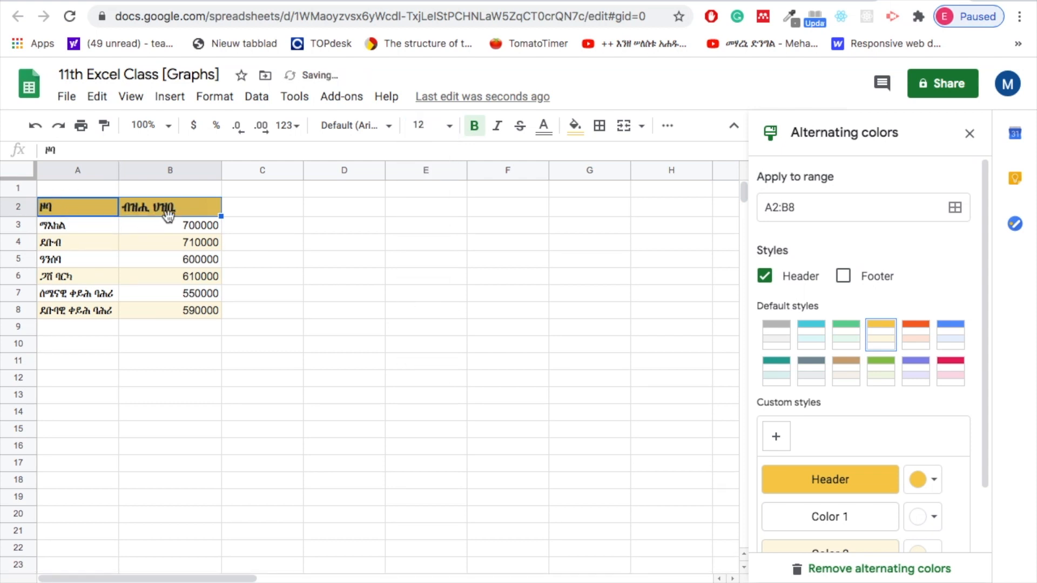
pyautogui.click(254, 230)
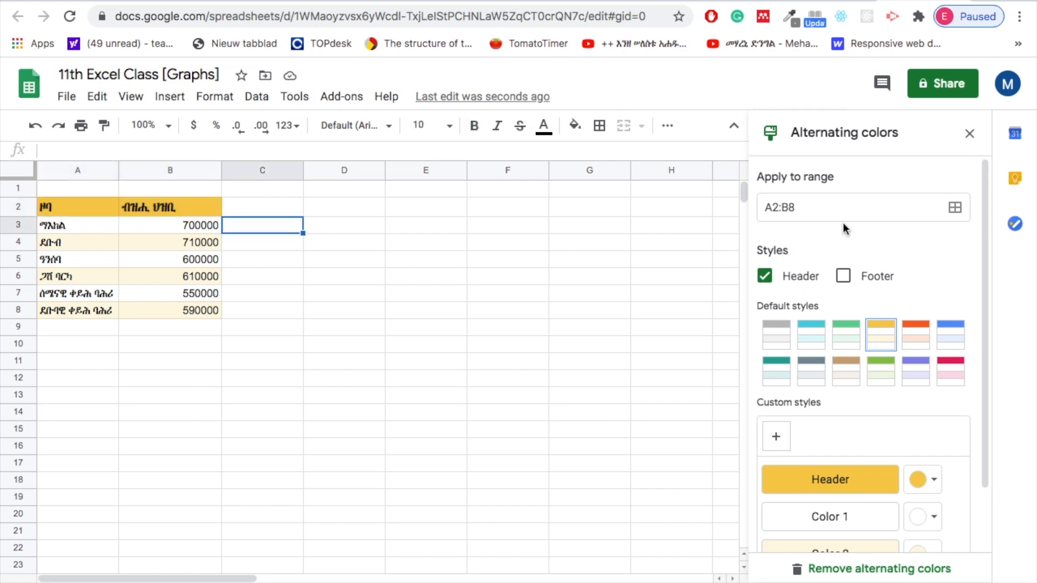
pyautogui.click(969, 134)
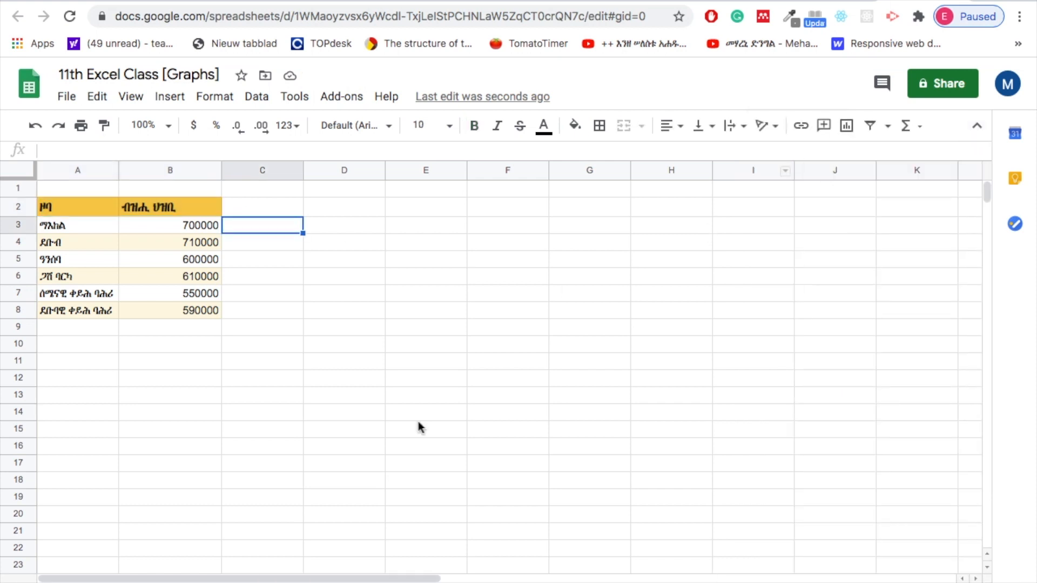
pyautogui.click(315, 340)
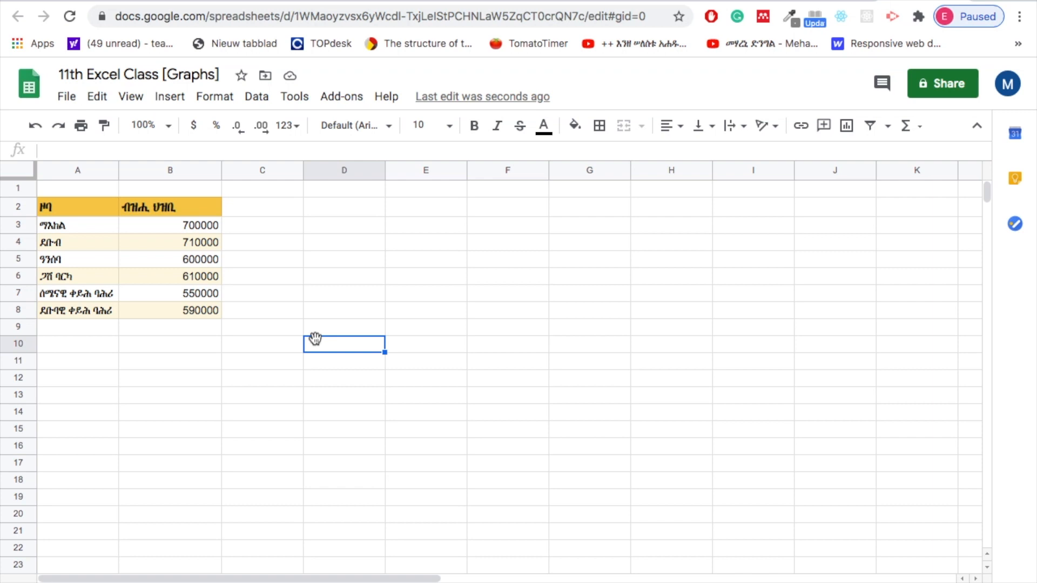
# Insert a chart based on the zone and population table in A2:B8
pyautogui.click(60, 209)
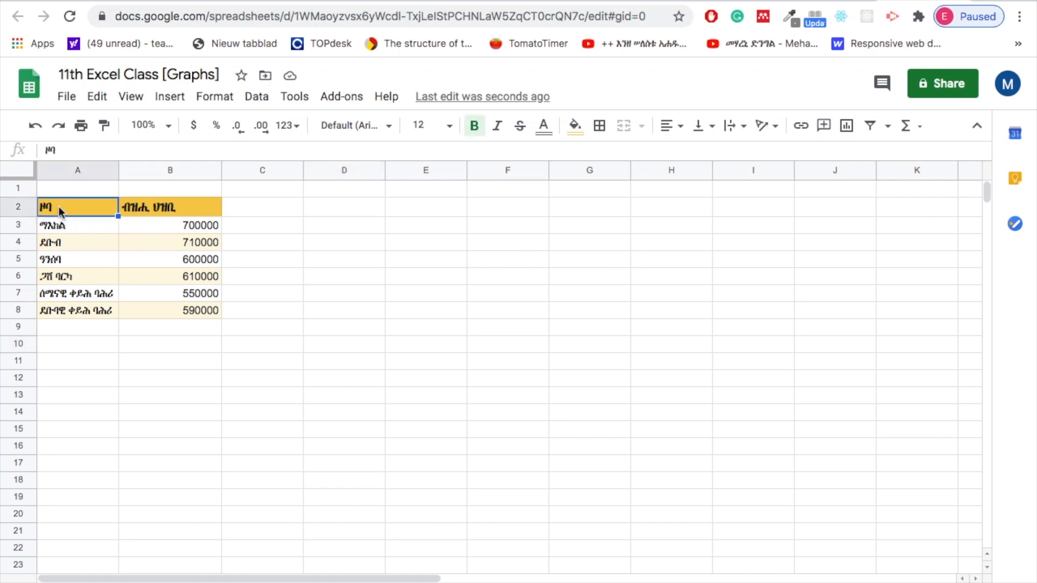
pyautogui.hotkey('shift', 'Right')
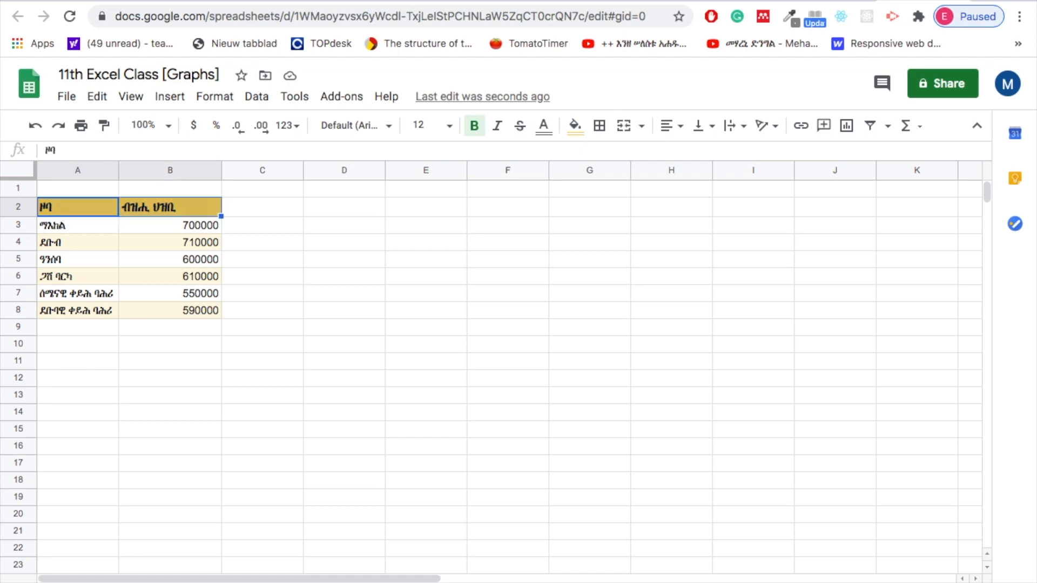
pyautogui.hotkey('shift', 'Down')
pyautogui.hotkey('shift', 'Down')
pyautogui.hotkey('shift', 'Down')
pyautogui.hotkey('shift', 'Down')
pyautogui.hotkey('shift', 'Down')
pyautogui.hotkey('shift', 'Down')
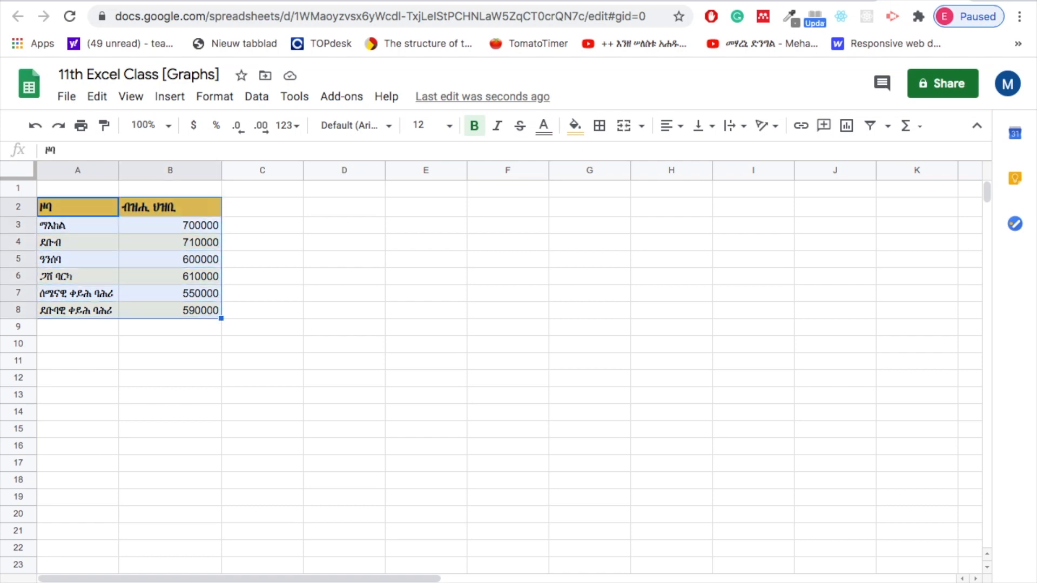
pyautogui.click(172, 100)
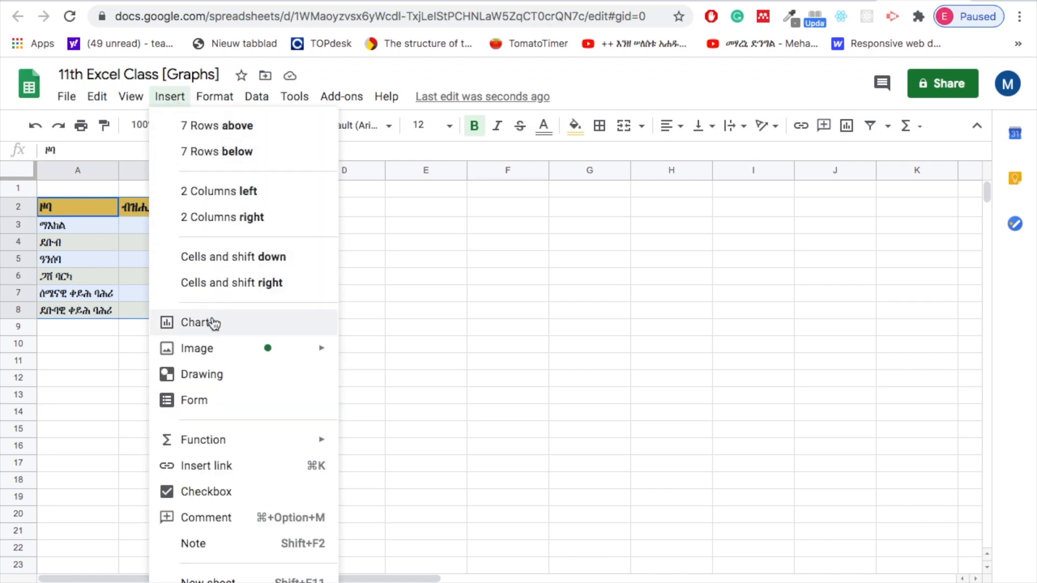
pyautogui.click(210, 327)
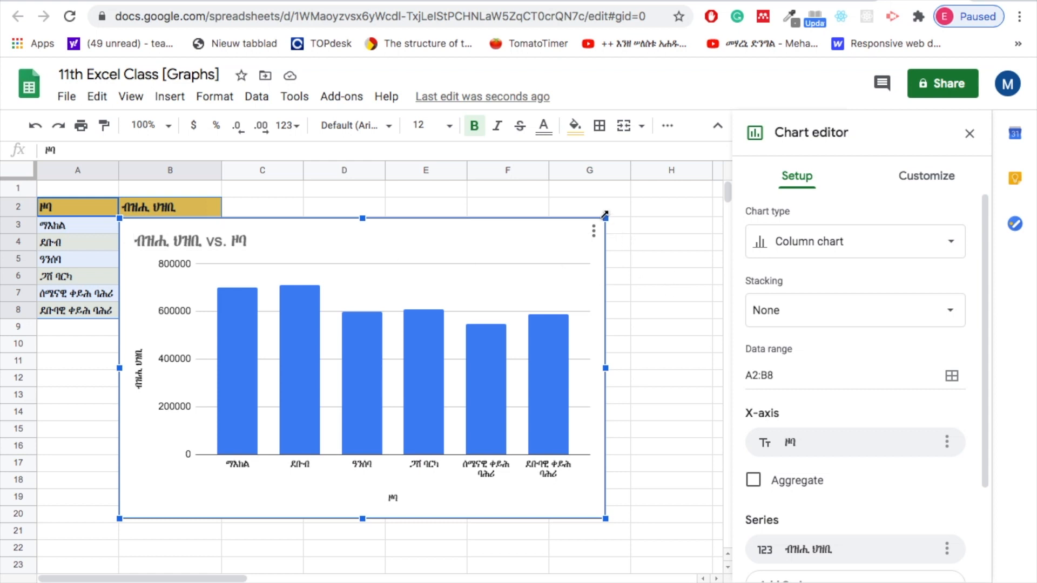
# Shrink the column chart and place it beside the table, over columns C to G, so the data stays uncovered
pyautogui.moveTo(606, 217)
pyautogui.mouseDown()
pyautogui.moveTo(513, 294)
pyautogui.moveTo(486, 303)
pyautogui.moveTo(643, 213)
pyautogui.moveTo(594, 227)
pyautogui.mouseUp()
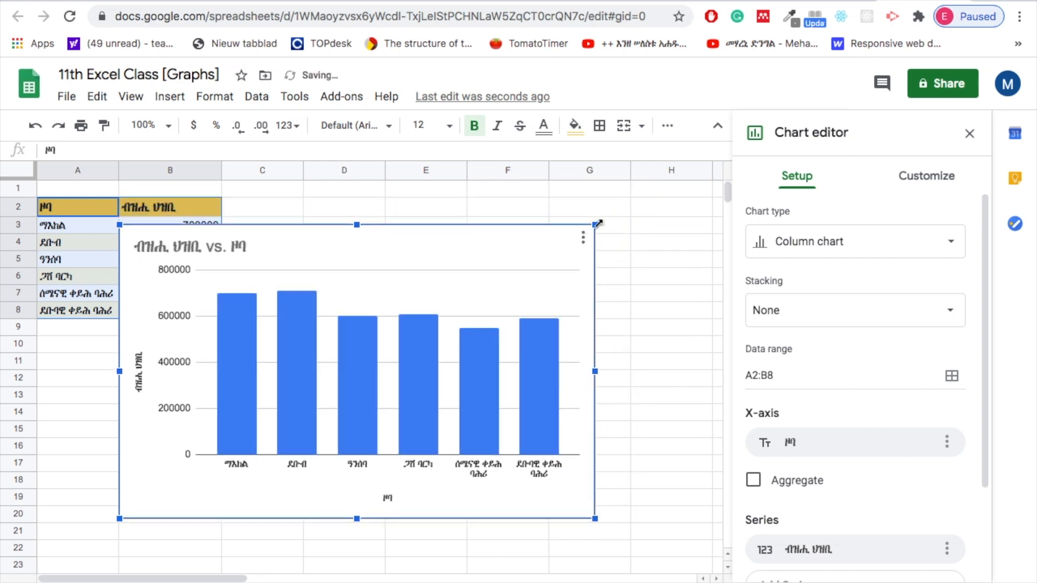
pyautogui.moveTo(594, 223); pyautogui.dragTo(495, 301)
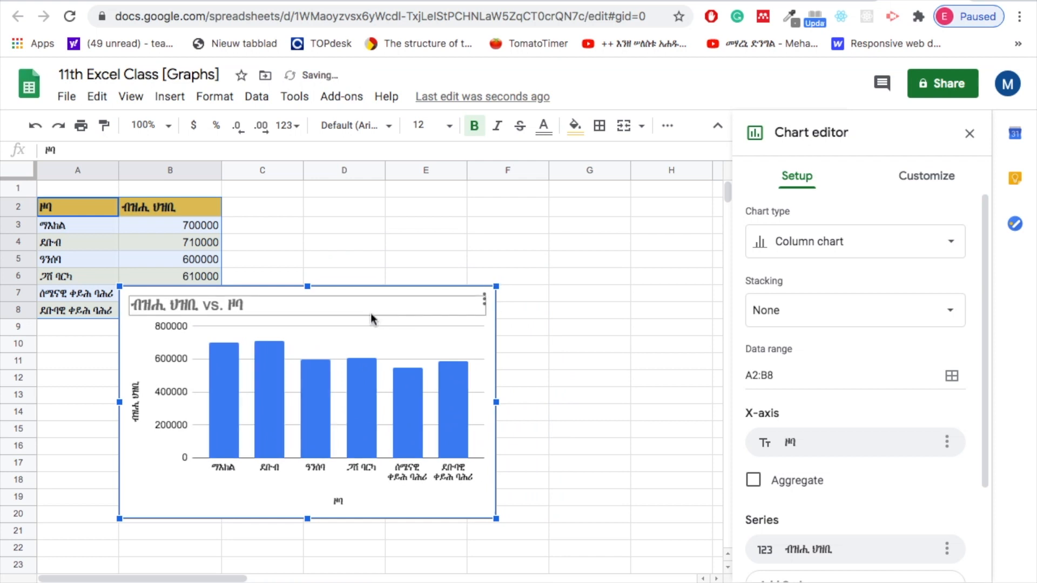
pyautogui.moveTo(399, 341); pyautogui.dragTo(550, 266)
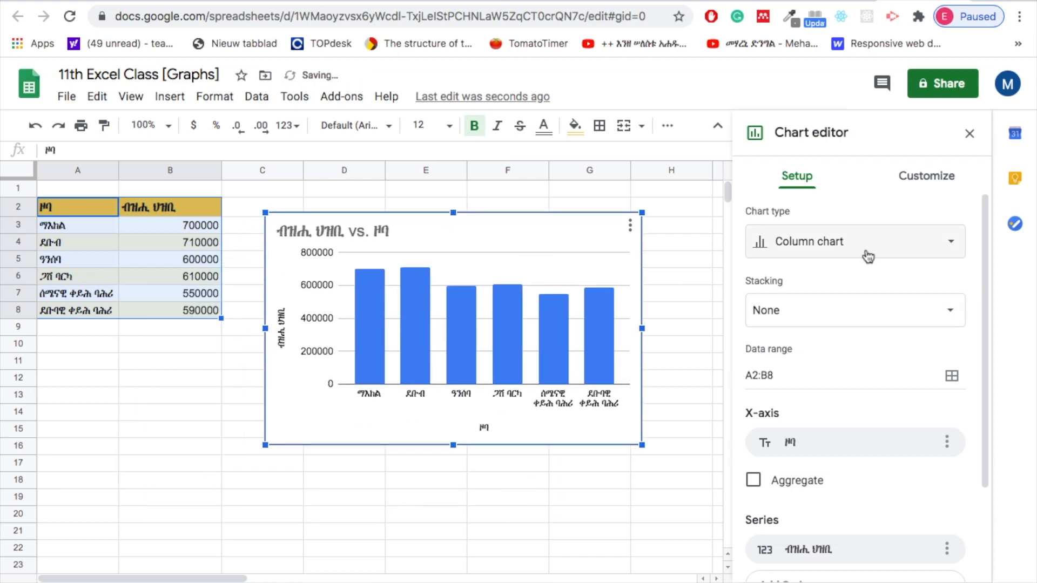
# Try the data as a line chart, and change the chart type to Pie chart
pyautogui.click(957, 249)
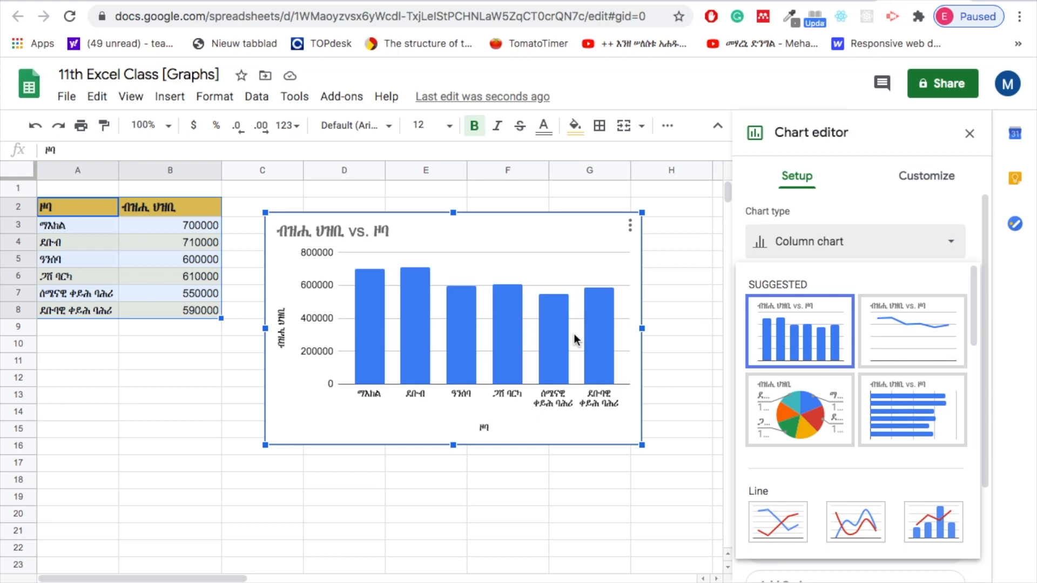
pyautogui.click(891, 327)
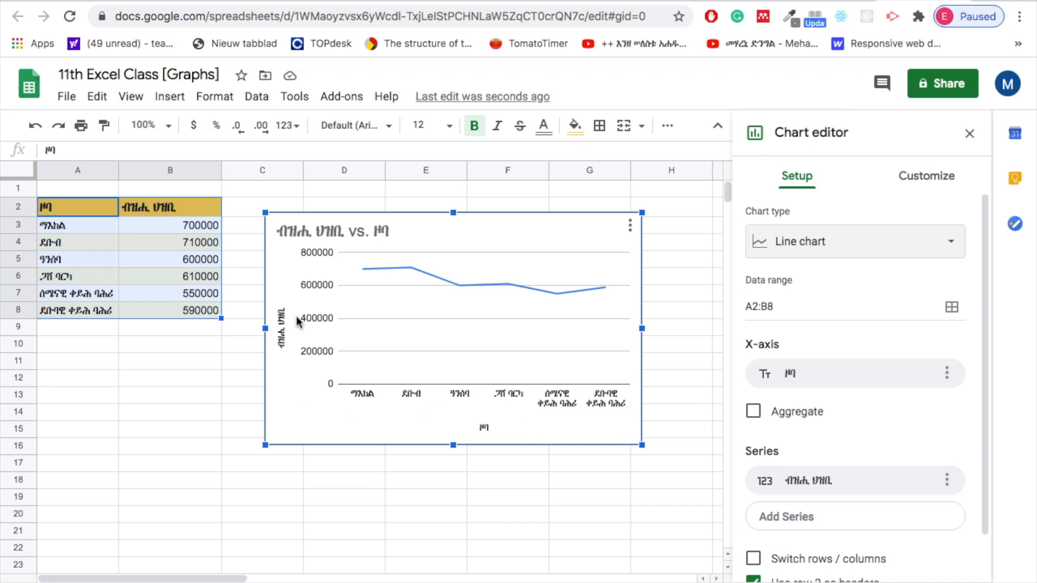
pyautogui.click(939, 248)
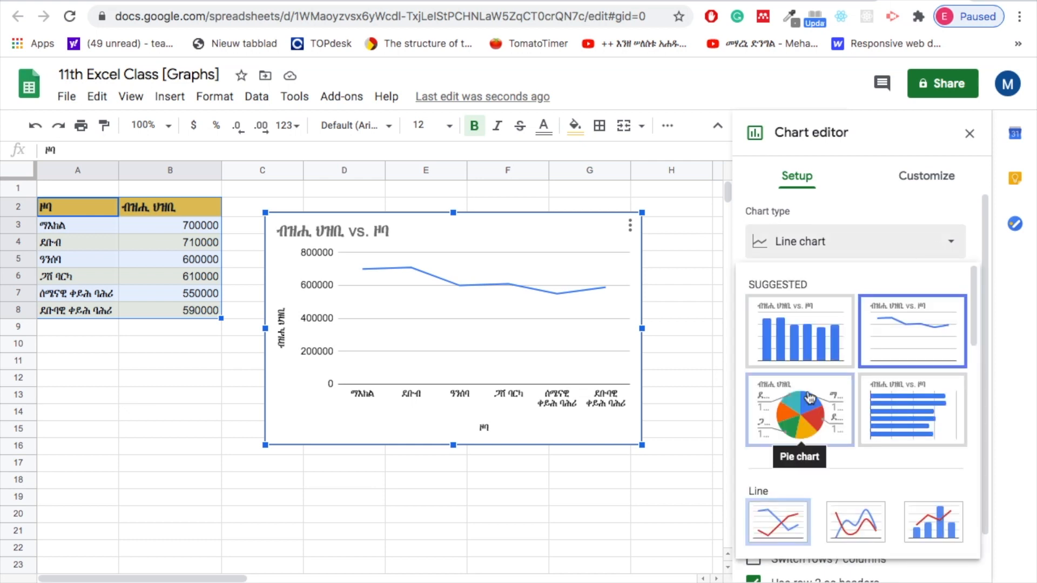
pyautogui.click(793, 410)
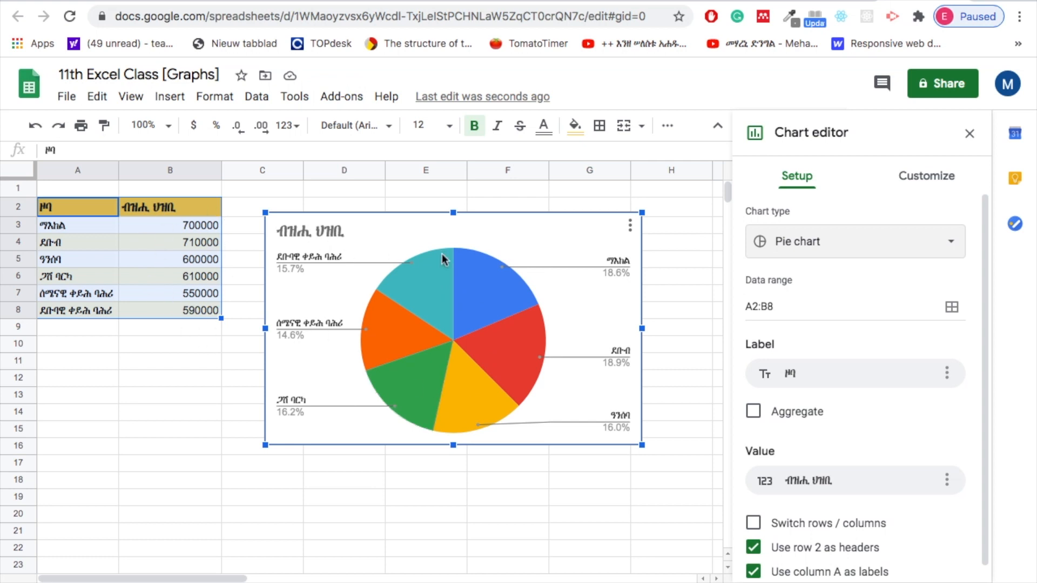
pyautogui.click(608, 274)
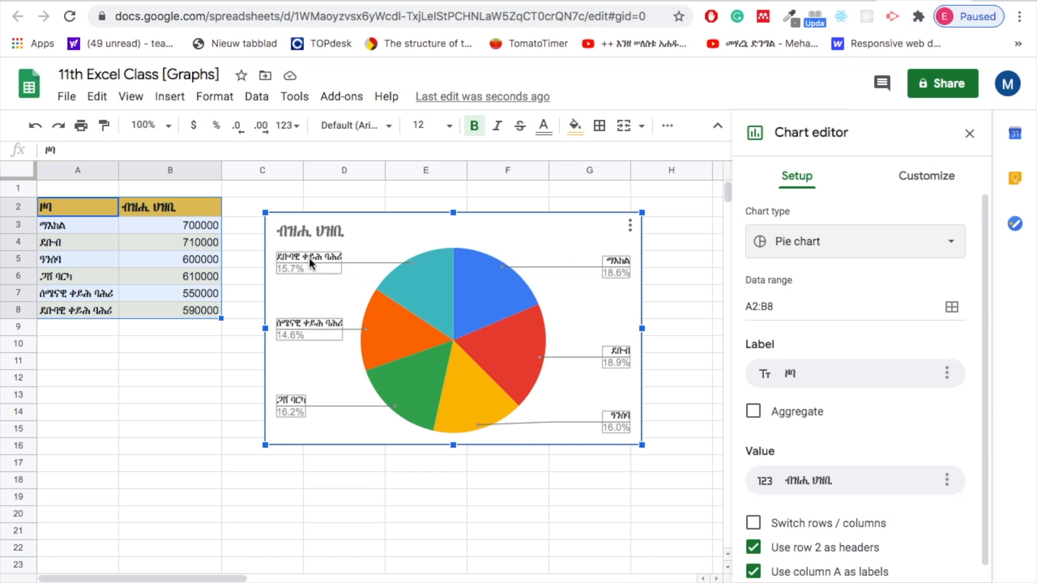
# Move the pie chart away from the table to columns H to K at the sheet's upper edge, and shrink it to end around row 12
pyautogui.click(293, 278)
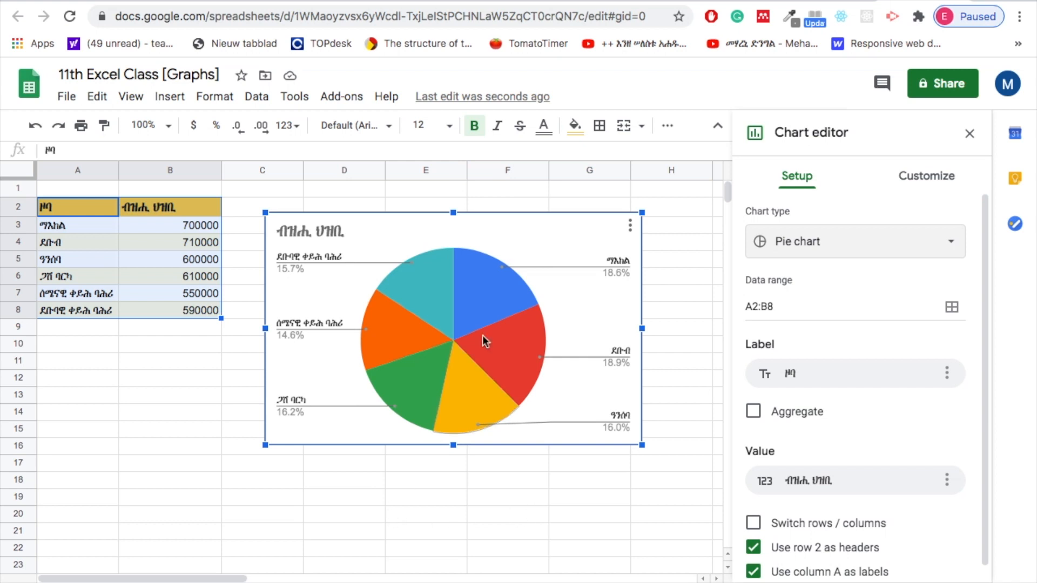
pyautogui.moveTo(534, 263); pyautogui.dragTo(571, 244)
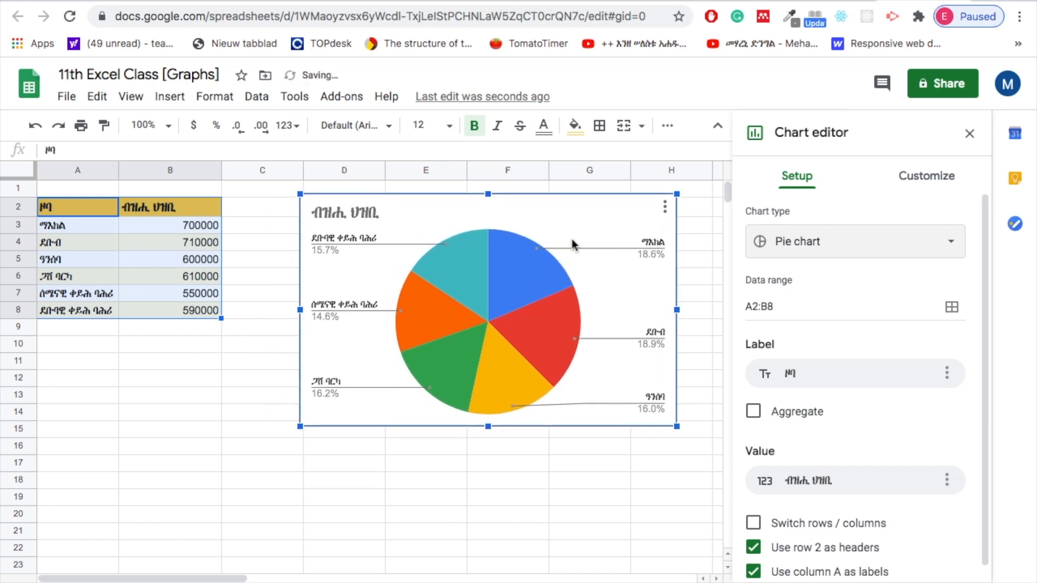
pyautogui.click(561, 486)
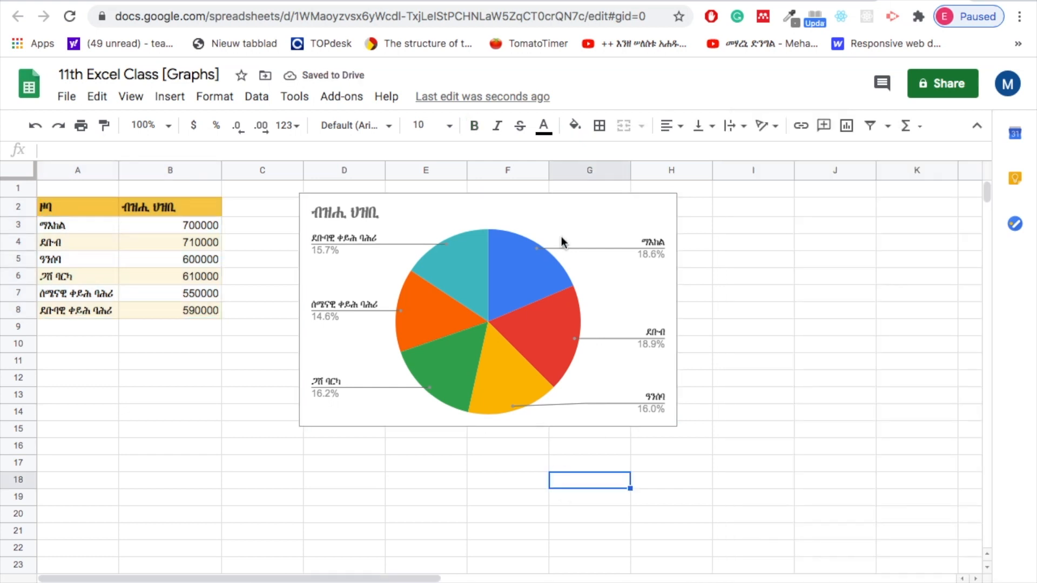
pyautogui.click(600, 224)
pyautogui.moveTo(600, 224); pyautogui.dragTo(908, 211)
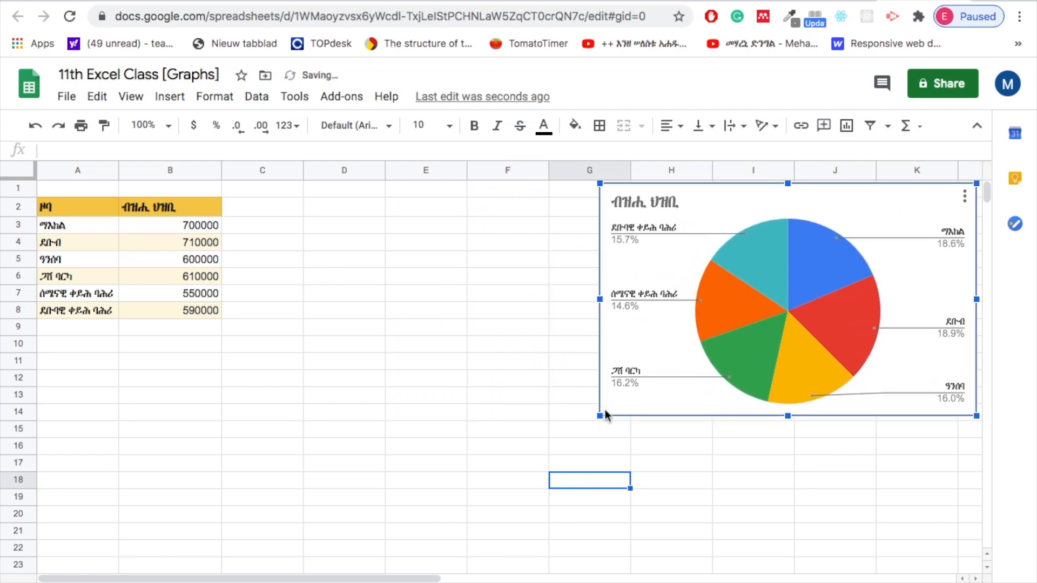
pyautogui.moveTo(598, 417); pyautogui.dragTo(692, 376)
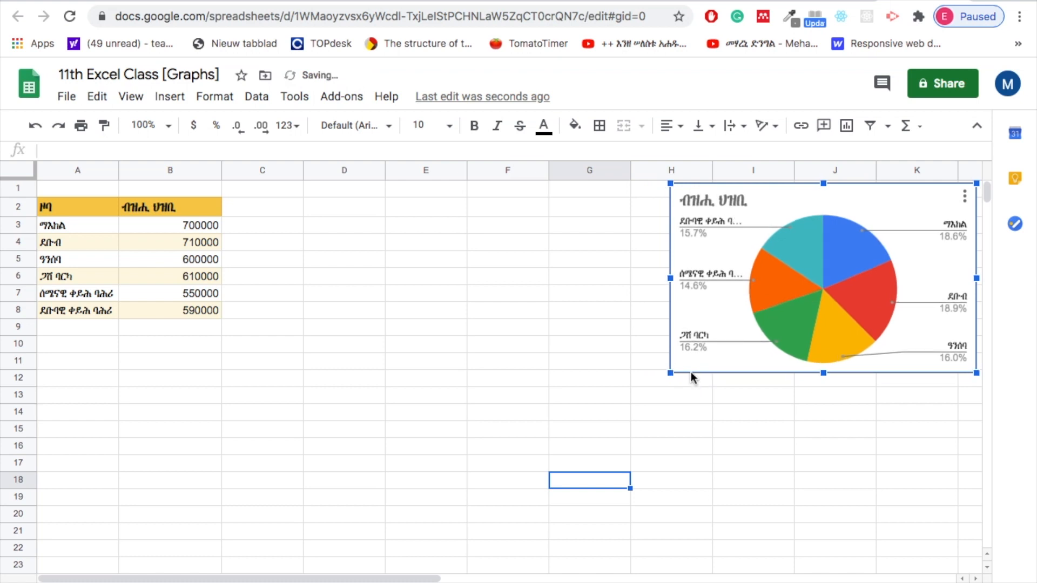
pyautogui.click(336, 274)
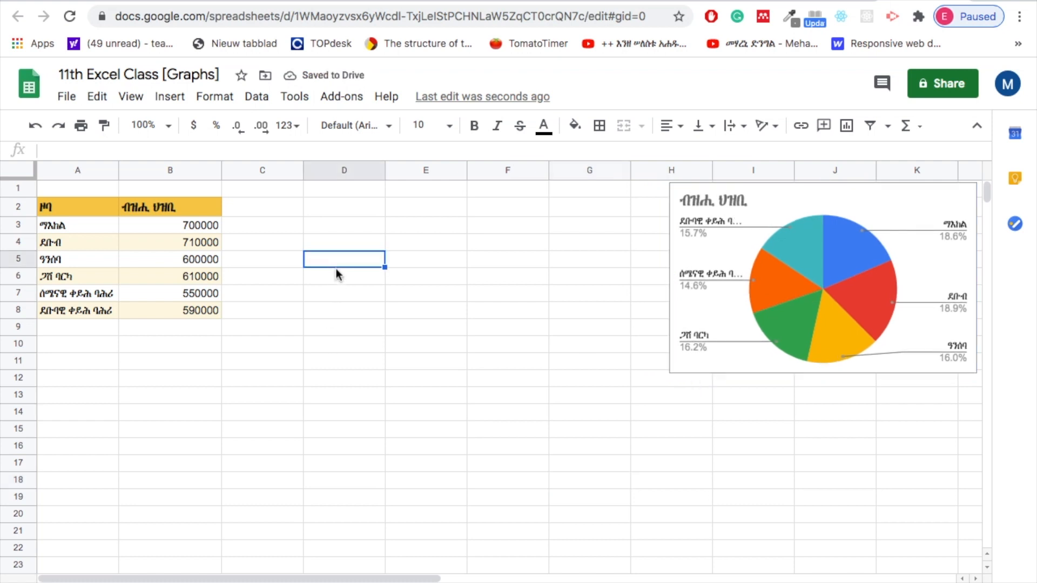
# Insert a second chart from the table range A2:B8 and change its chart type to Bar chart
pyautogui.moveTo(70, 205); pyautogui.dragTo(167, 310)
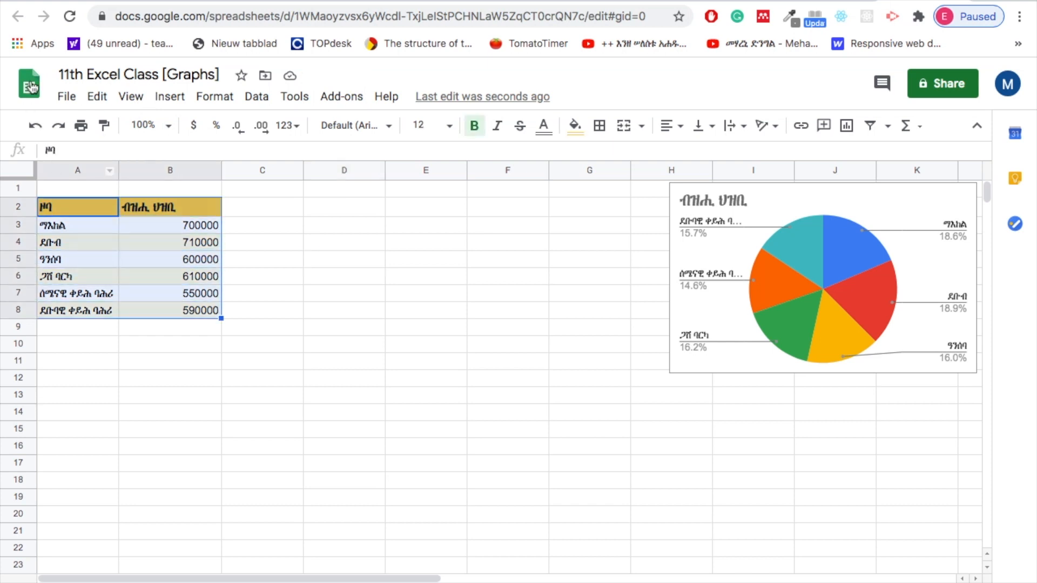
pyautogui.click(170, 97)
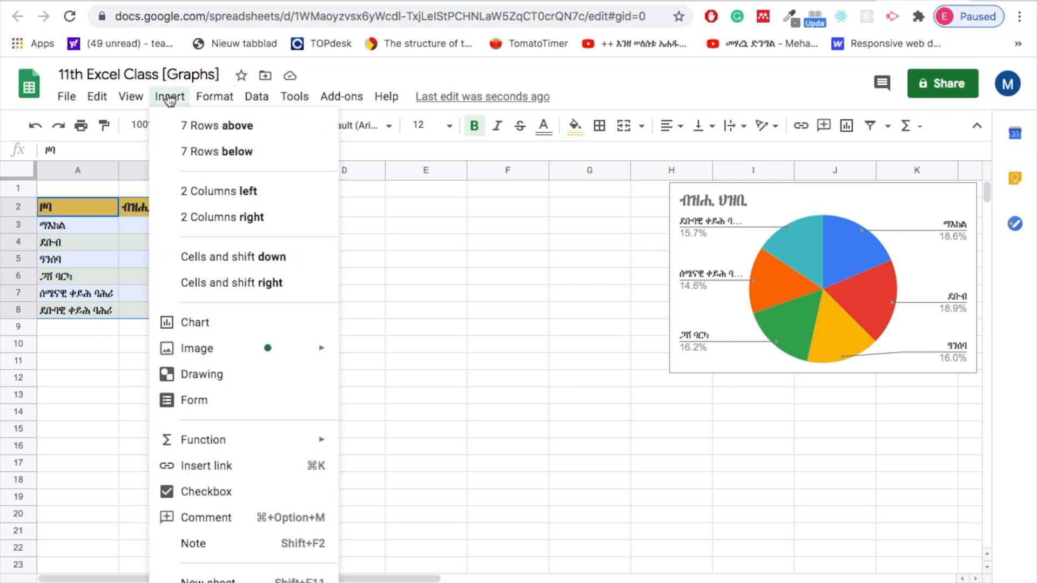
pyautogui.click(204, 323)
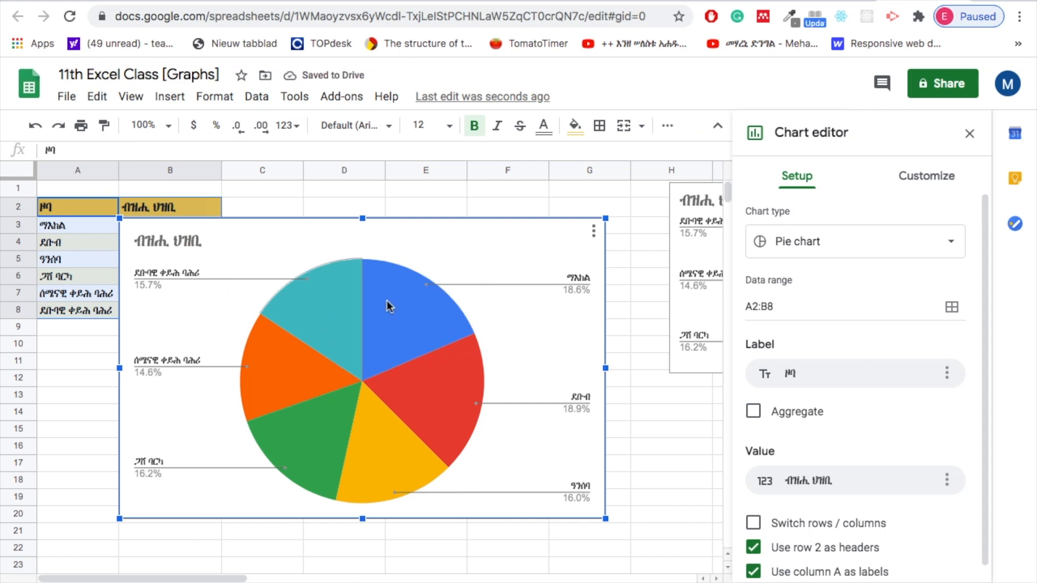
pyautogui.click(836, 241)
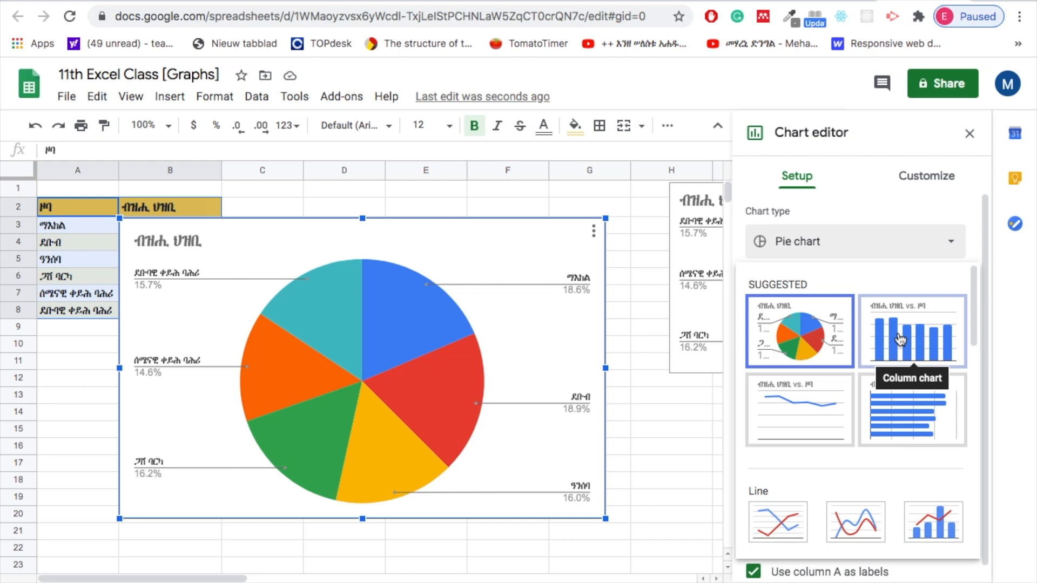
pyautogui.click(895, 414)
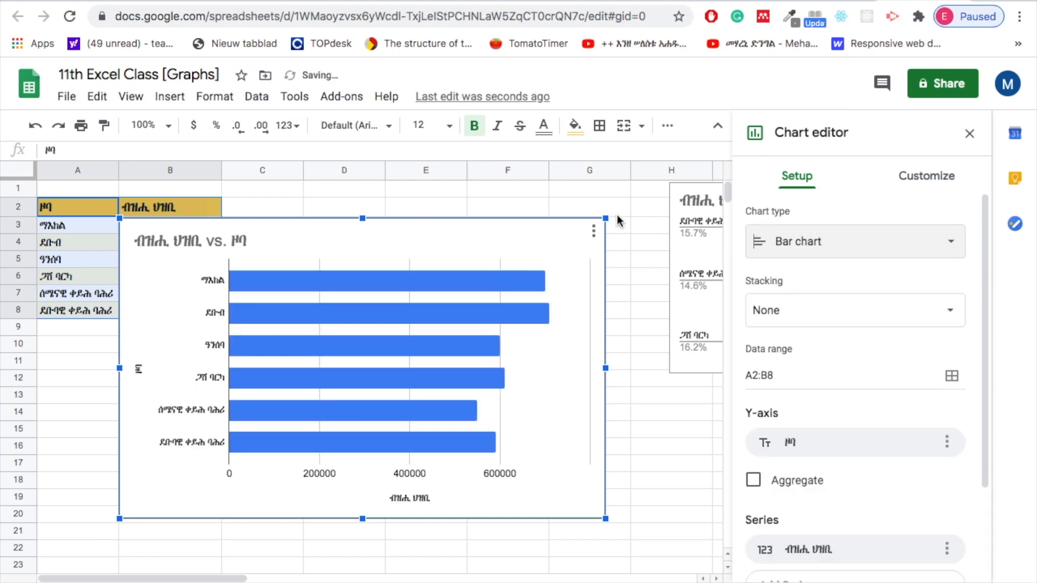
# Shrink the bar chart to the pie chart's size and place it directly beside it, over columns D to G
pyautogui.moveTo(604, 218); pyautogui.dragTo(451, 290)
pyautogui.moveTo(456, 401); pyautogui.dragTo(630, 297)
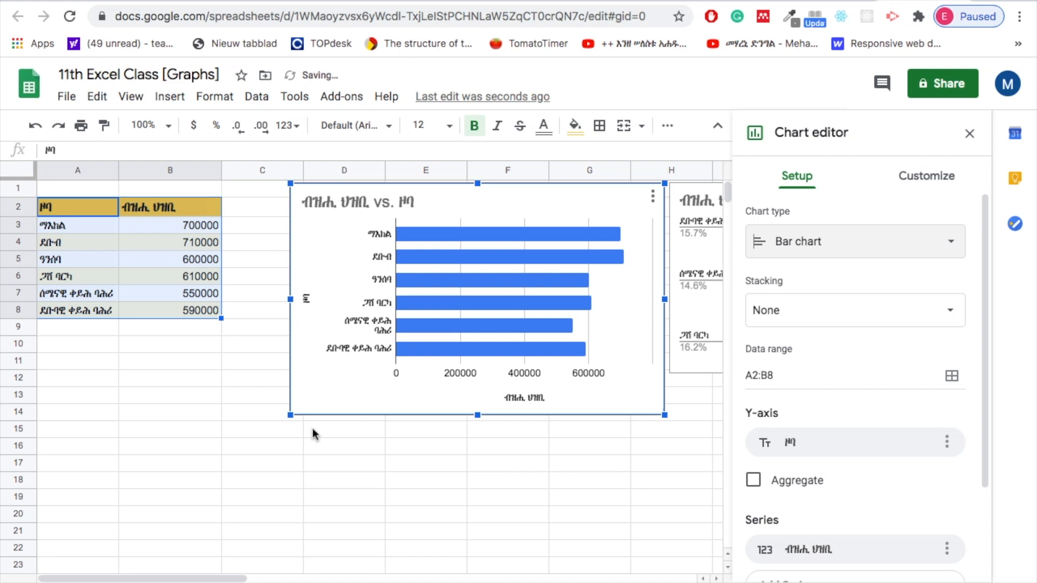
pyautogui.moveTo(291, 415); pyautogui.dragTo(354, 356)
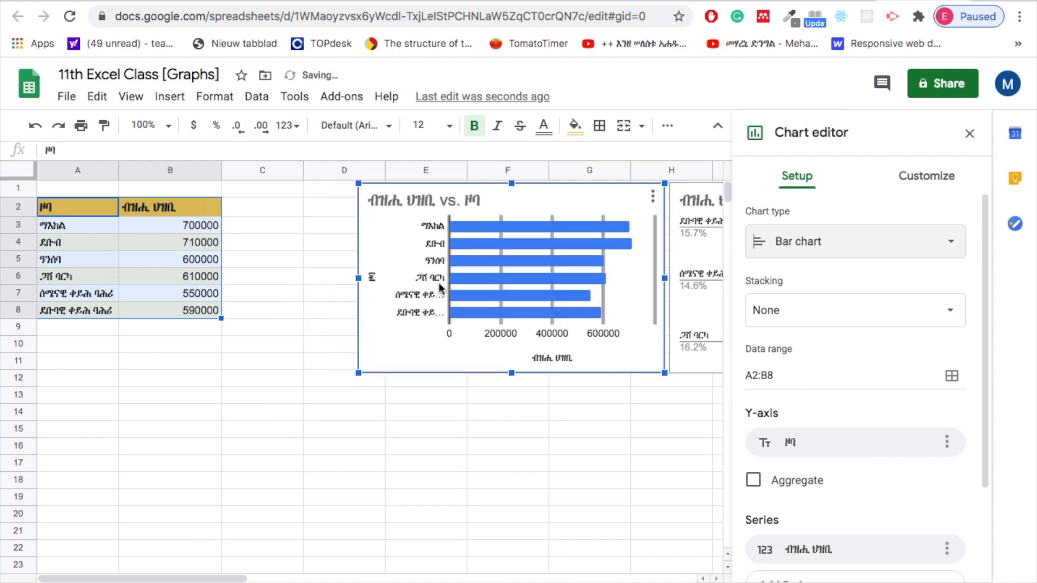
pyautogui.click(695, 420)
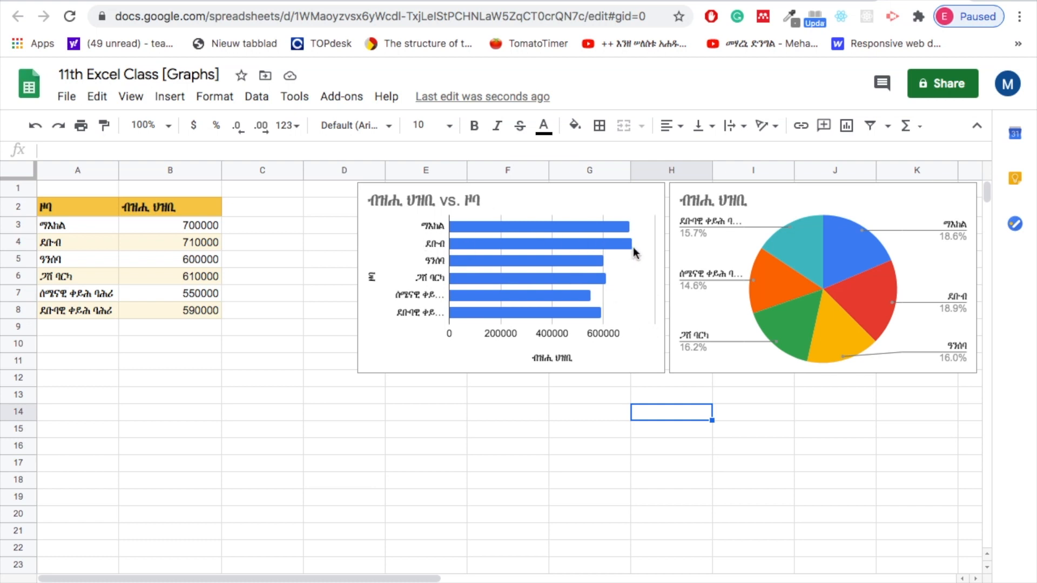
pyautogui.click(507, 430)
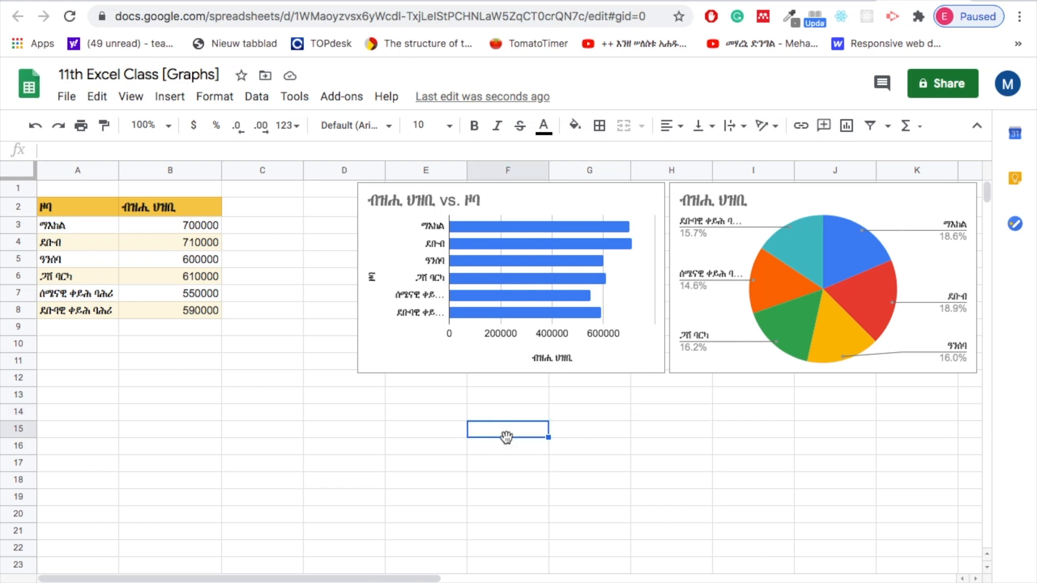
pyautogui.click(290, 418)
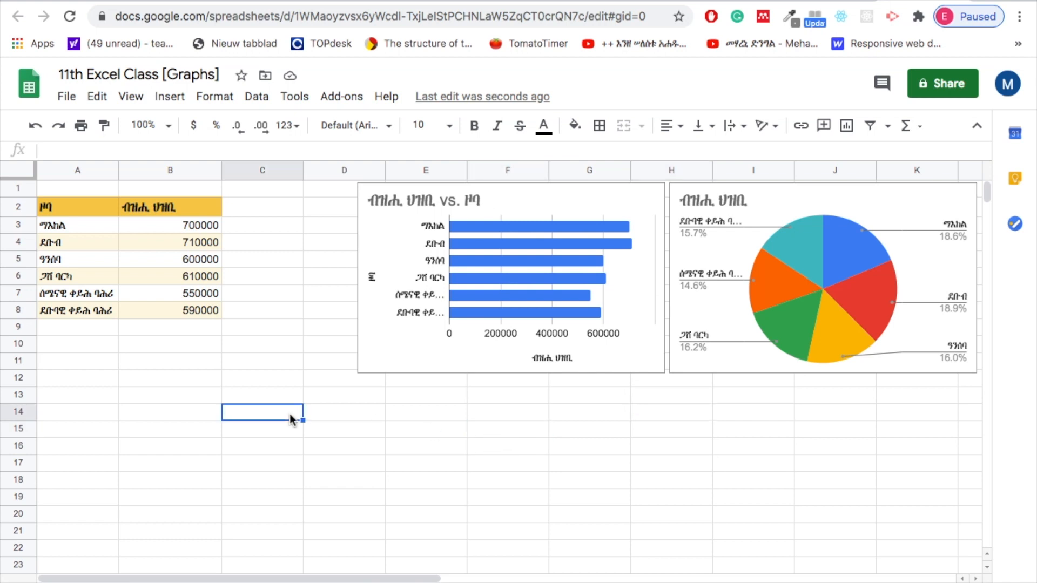
# Insert a third chart from the zone and population table in A2:B8
pyautogui.click(65, 207)
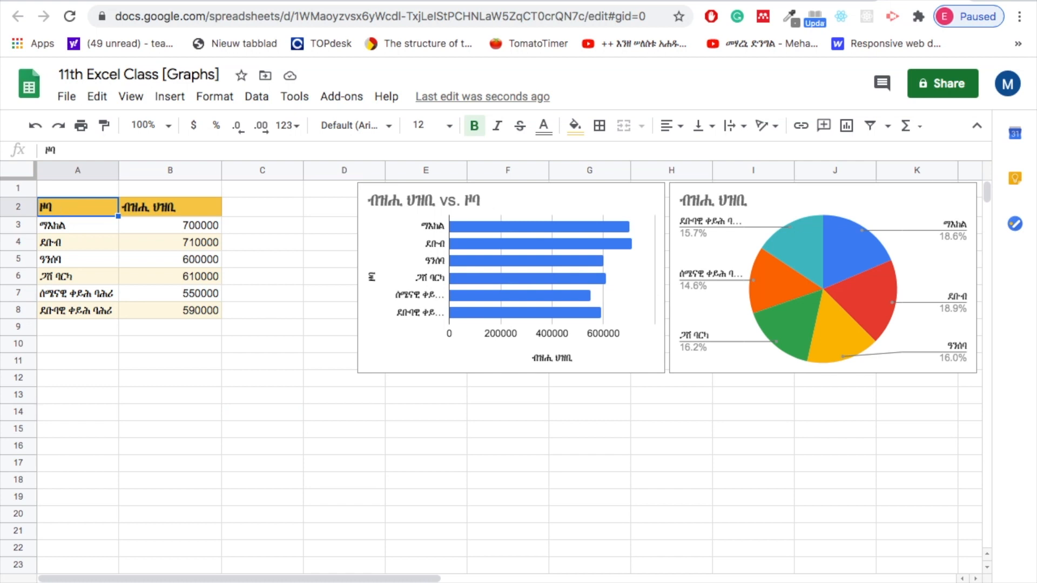
pyautogui.hotkey('shift', 'Right')
pyautogui.hotkey('shift', 'Down')
pyautogui.hotkey('shift', 'Down')
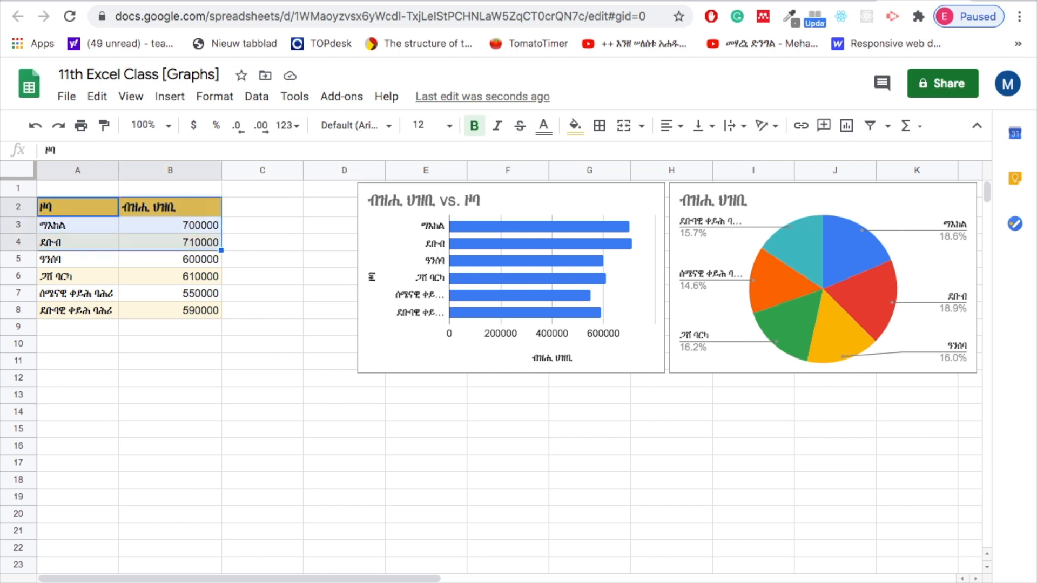
pyautogui.hotkey('shift', 'Down')
pyautogui.hotkey('shift', 'Down')
pyautogui.hotkey('shift', 'Down')
pyautogui.hotkey('shift', 'Down')
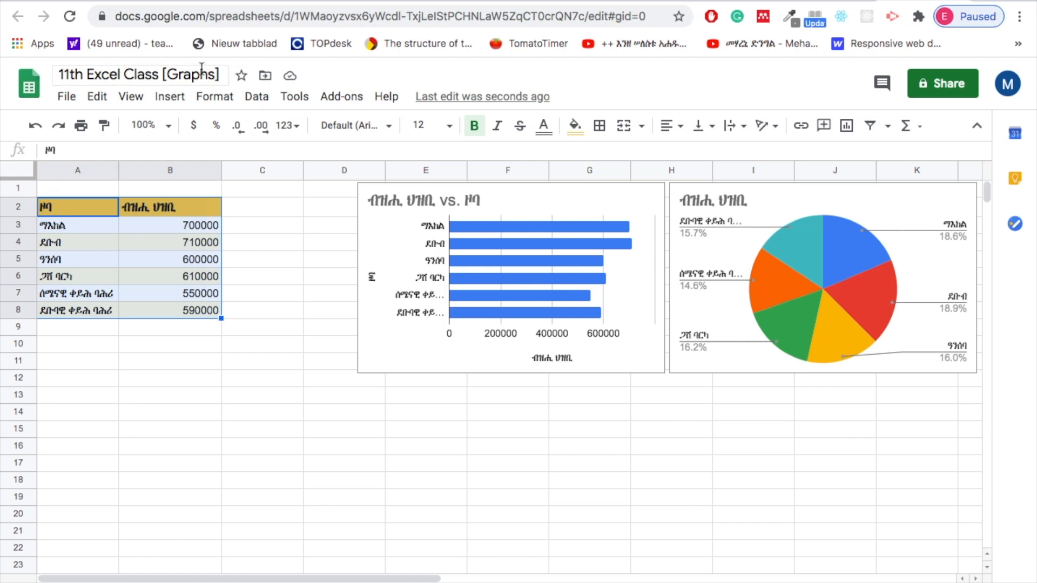
pyautogui.click(172, 95)
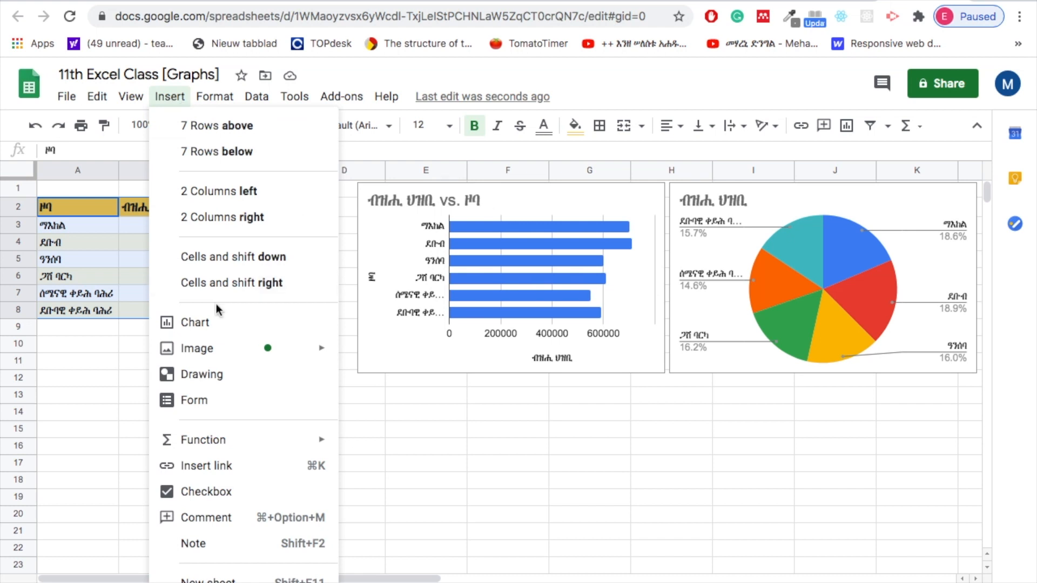
pyautogui.click(208, 321)
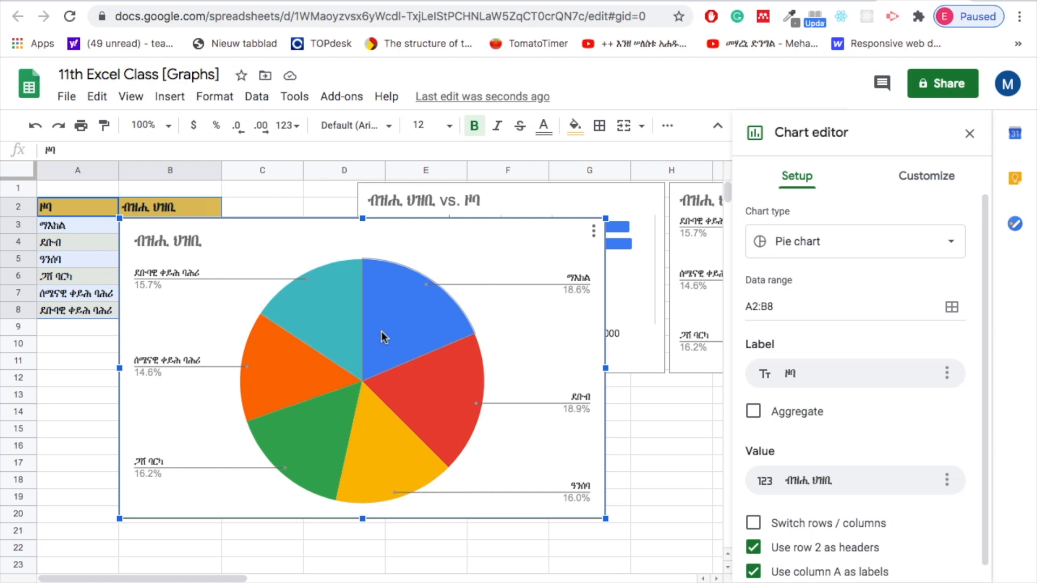
# Look through the available chart types and change the third chart to a Line chart
pyautogui.click(863, 241)
pyautogui.scroll(-3, 868, 410)
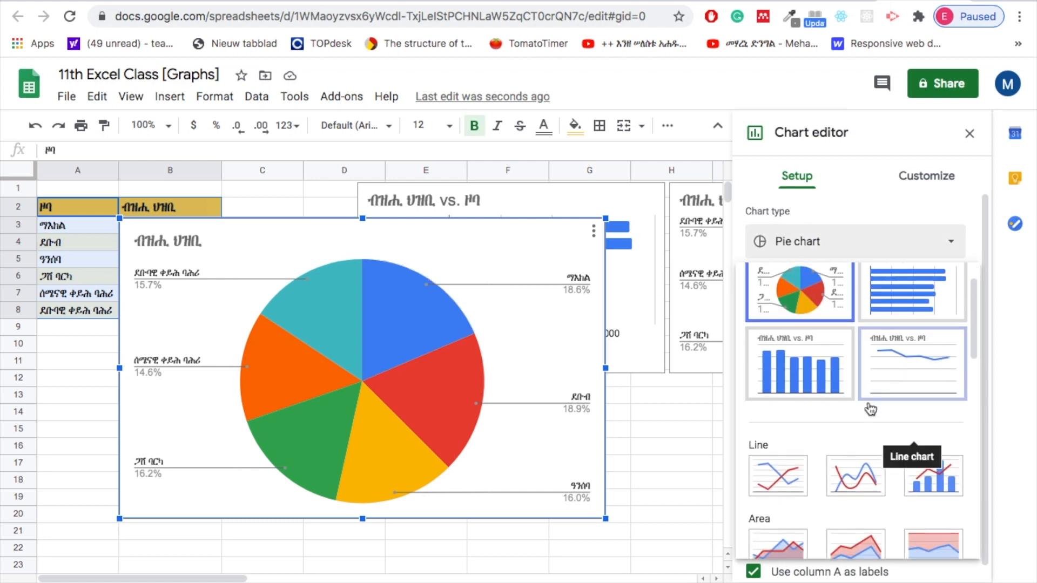
pyautogui.scroll(-3, 869, 409)
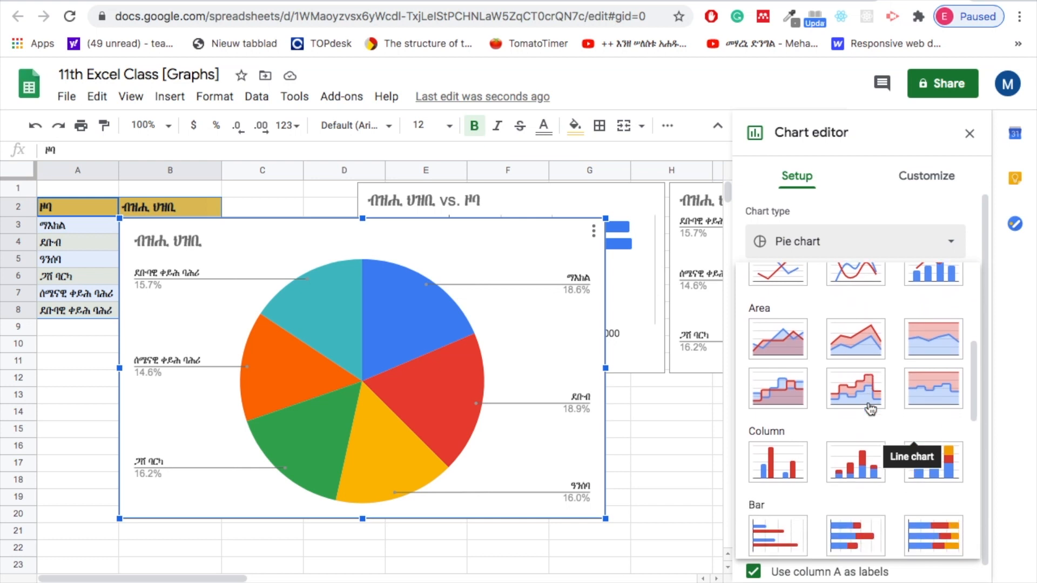
pyautogui.scroll(-3, 869, 409)
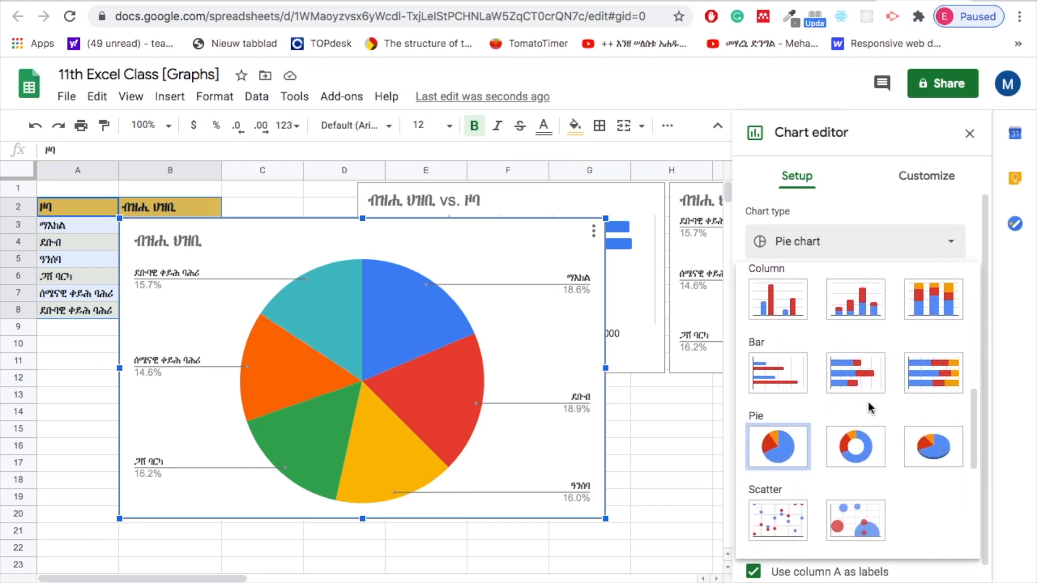
pyautogui.scroll(-2, 867, 400)
pyautogui.scroll(10, 867, 401)
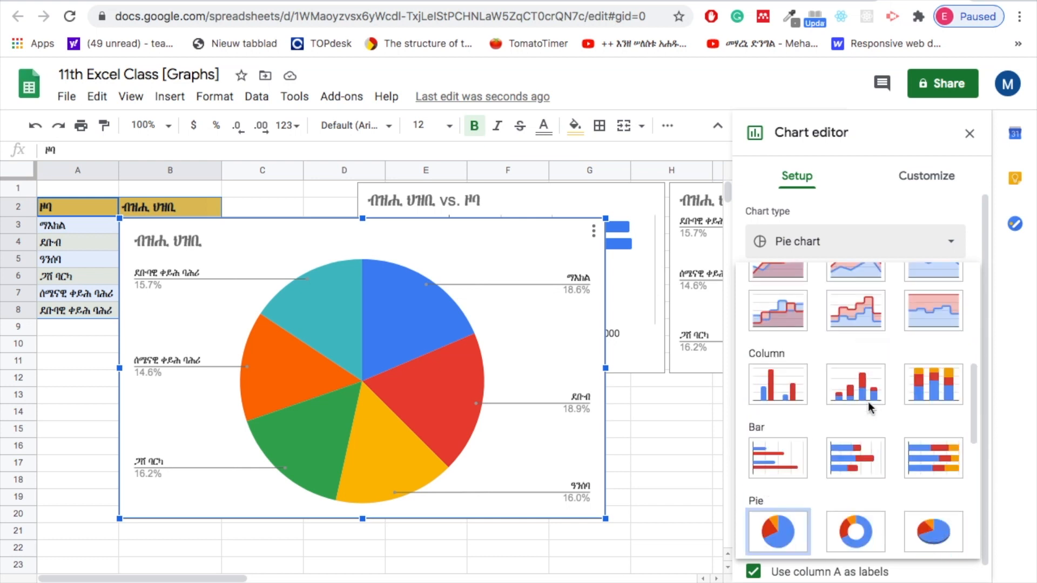
pyautogui.scroll(1, 867, 401)
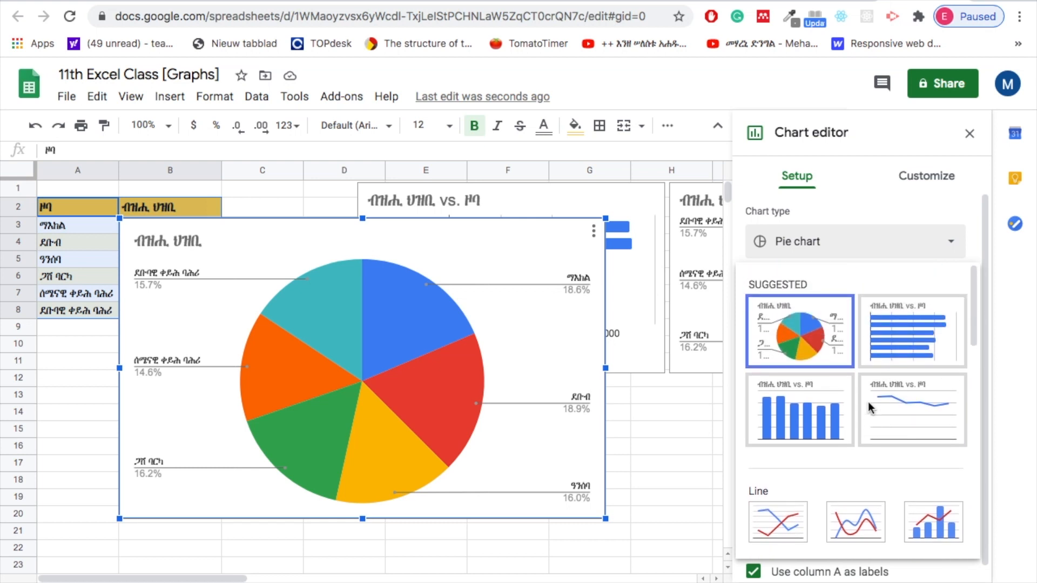
pyautogui.scroll(-1, 867, 400)
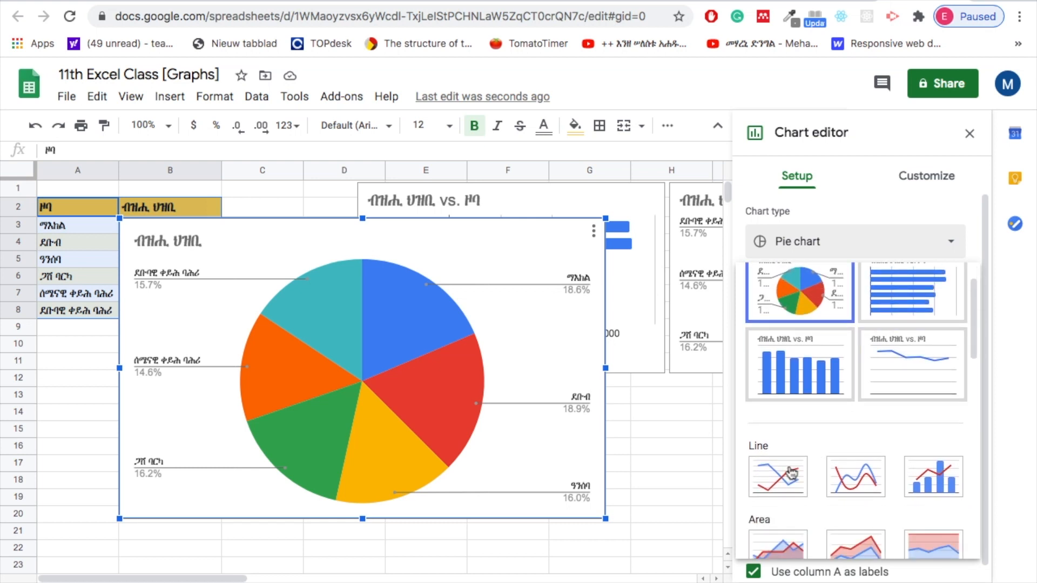
pyautogui.click(775, 484)
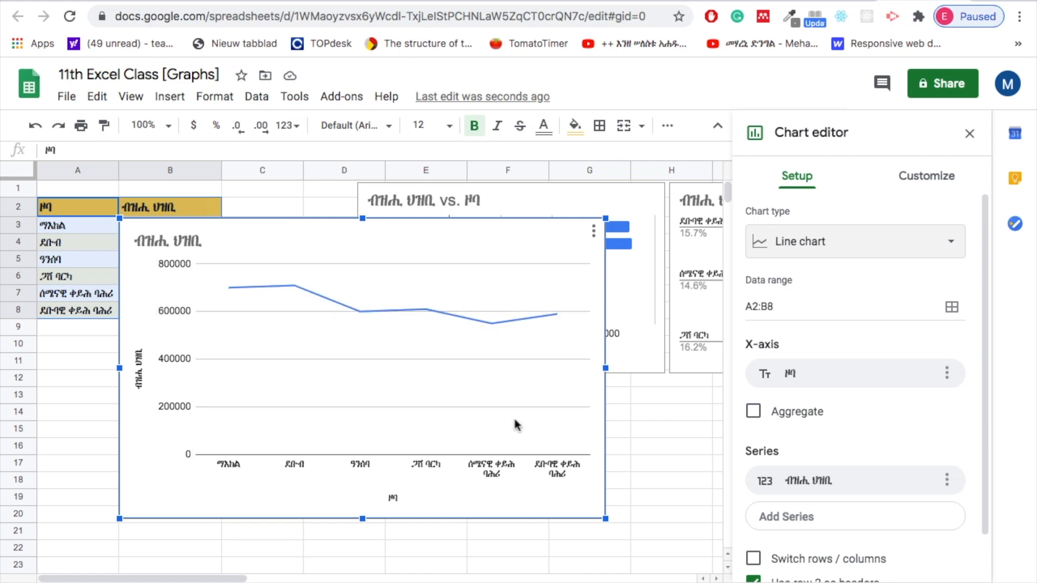
pyautogui.click(675, 447)
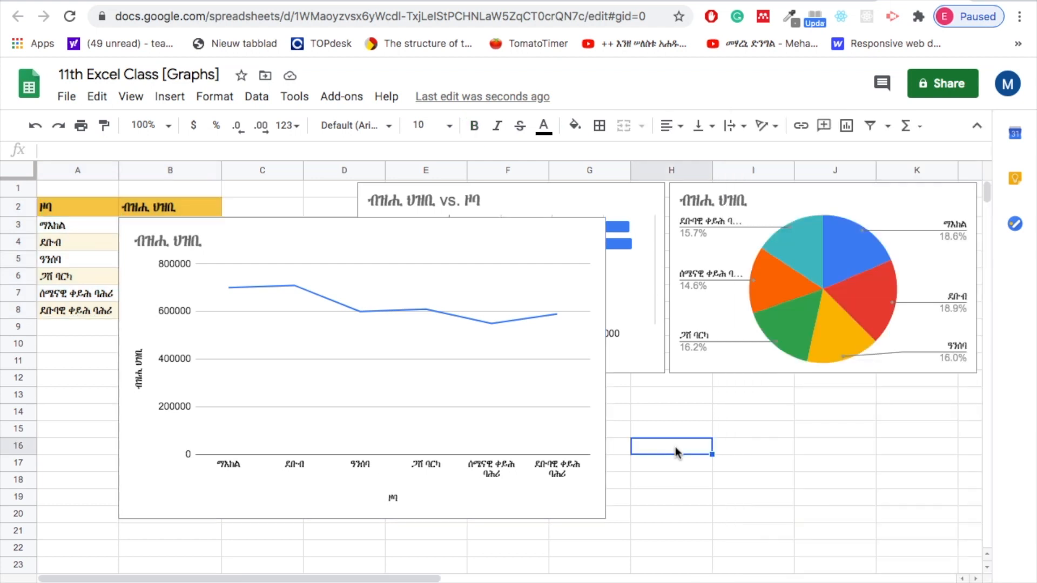
# Shrink the line chart and place it directly beneath the pie chart, over columns H to K, matching the pie chart's width
pyautogui.click(570, 244)
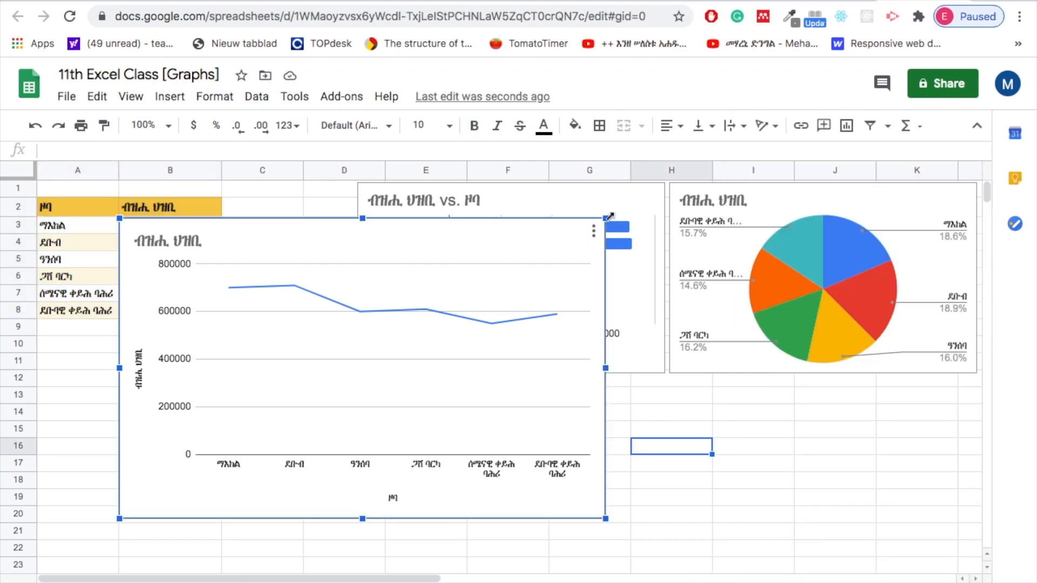
pyautogui.moveTo(609, 216); pyautogui.dragTo(447, 332)
pyautogui.moveTo(358, 354); pyautogui.dragTo(588, 423)
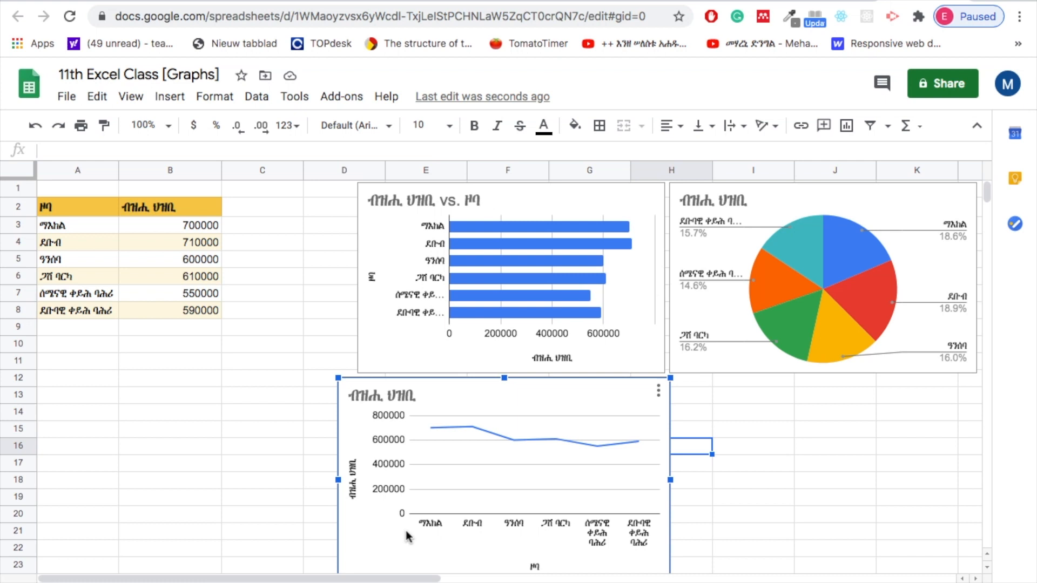
pyautogui.moveTo(434, 432)
pyautogui.moveTo(670, 378); pyautogui.dragTo(617, 411)
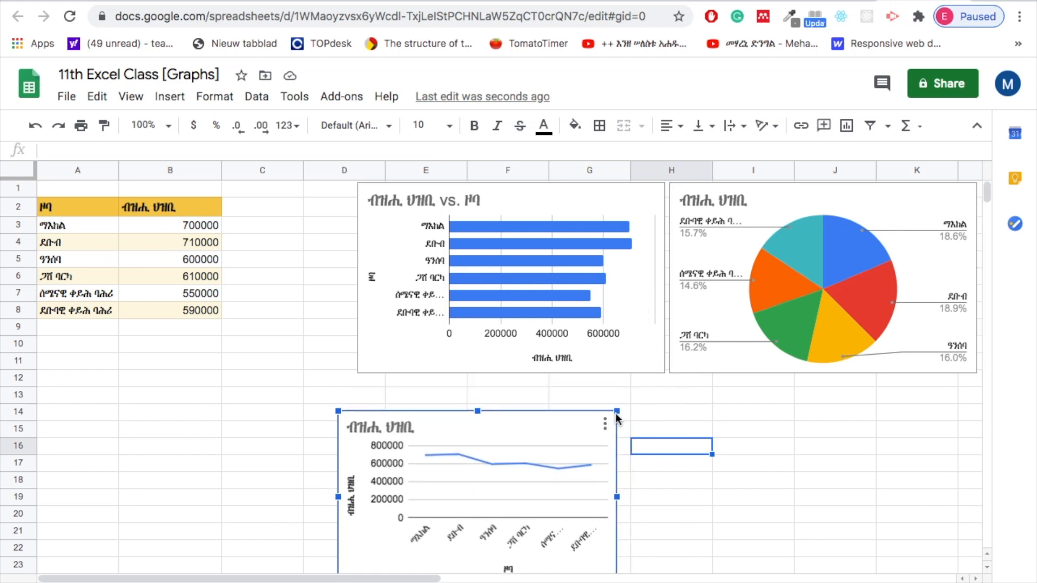
pyautogui.moveTo(542, 433); pyautogui.dragTo(901, 395)
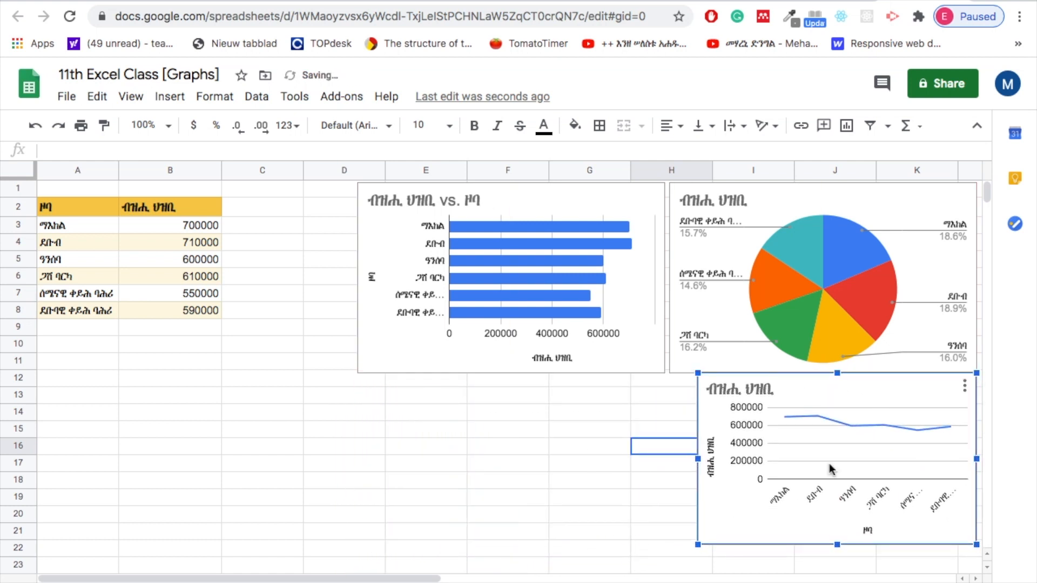
pyautogui.moveTo(696, 544); pyautogui.dragTo(670, 556)
pyautogui.click(508, 514)
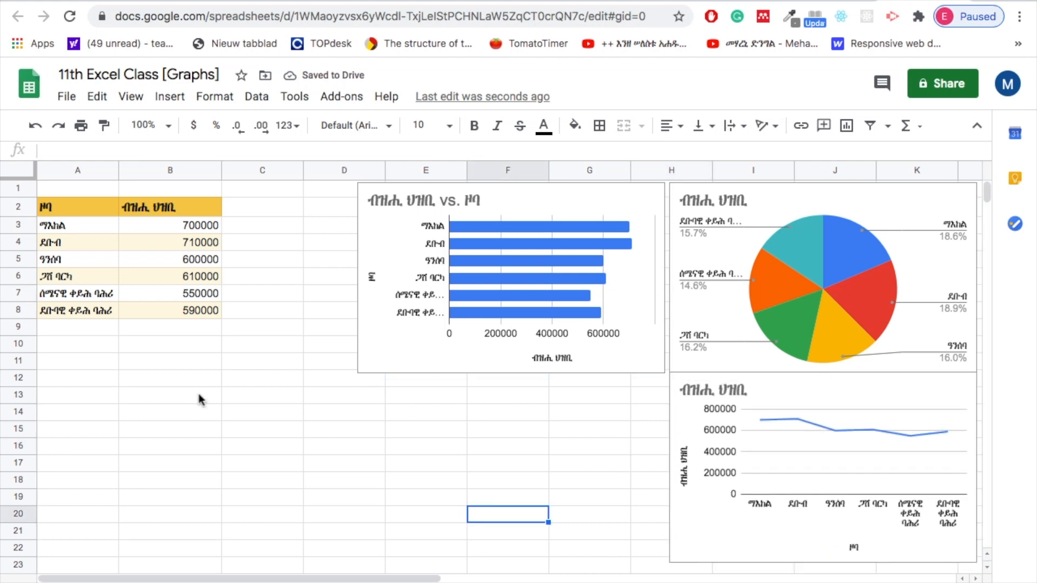